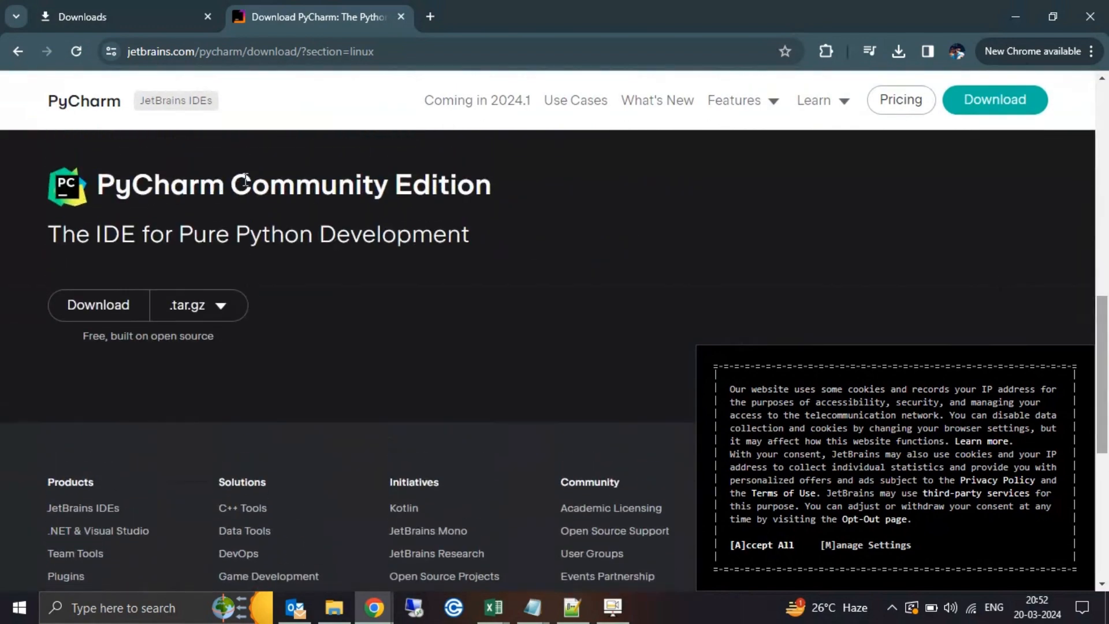
Switch the PyCharm download page to the Windows version
{"action": "left_click_drag", "start_coordinate": [234, 182], "coordinate": [531, 188]}
{"action": "left_click", "coordinate": [1107, 177]}
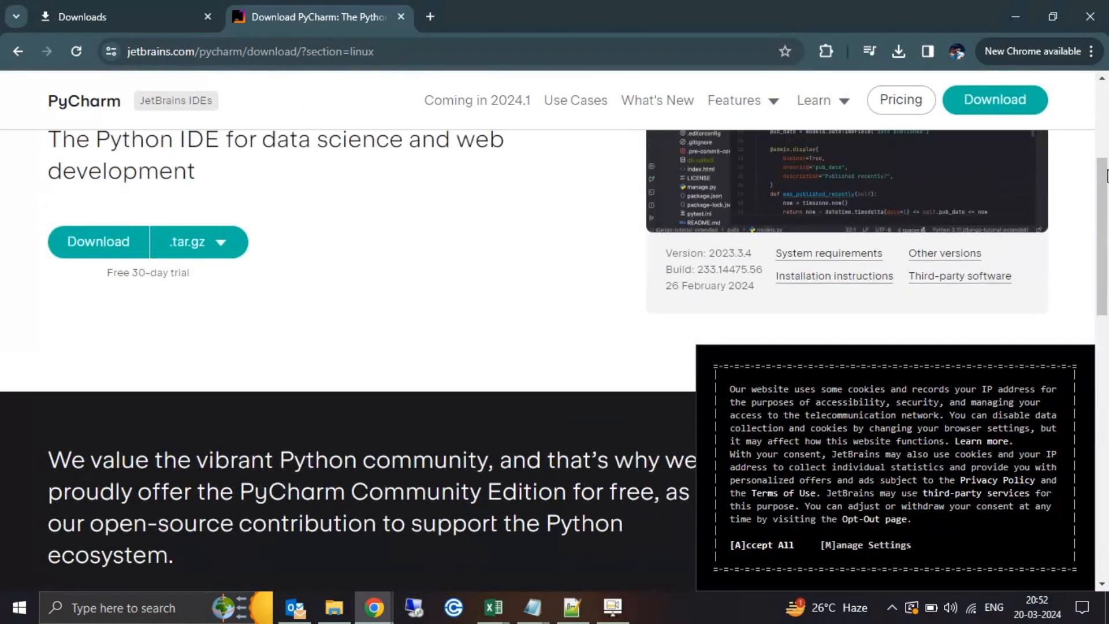
{"action": "left_click_drag", "start_coordinate": [1108, 175], "coordinate": [1108, 96]}
{"action": "left_click", "coordinate": [97, 253]}
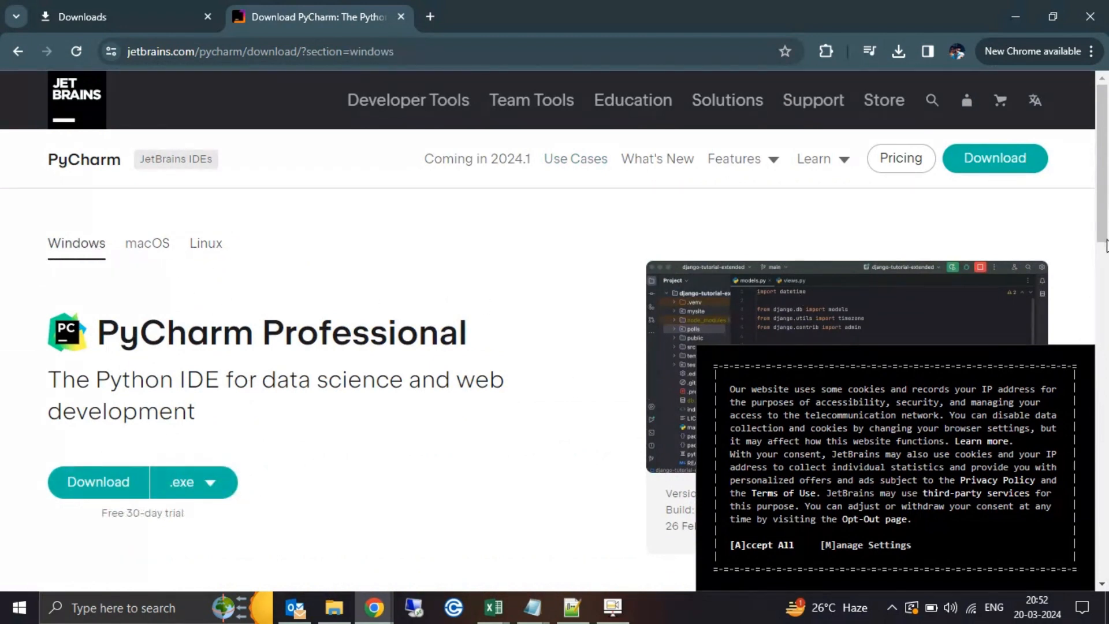
Download the PyCharm Community Edition .exe installer and save it in the Downloads folder as pycharm-community-2023.3.4 (1)
{"action": "left_click_drag", "start_coordinate": [1106, 246], "coordinate": [1106, 414]}
{"action": "left_click", "coordinate": [280, 381]}
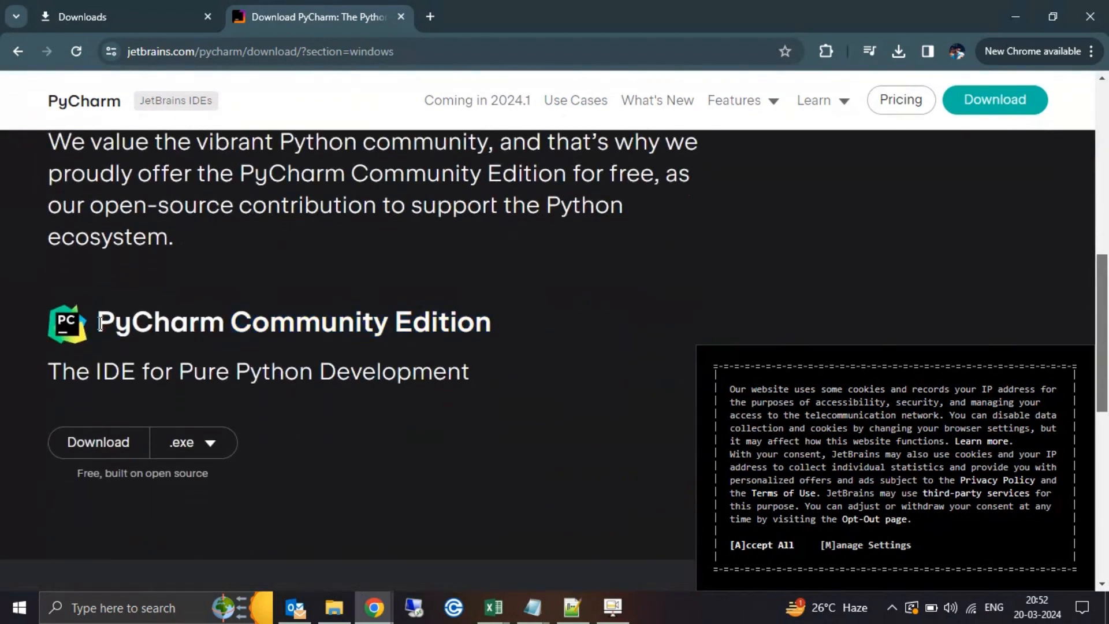
{"action": "left_click_drag", "start_coordinate": [98, 321], "coordinate": [490, 332]}
{"action": "left_click", "coordinate": [492, 332]}
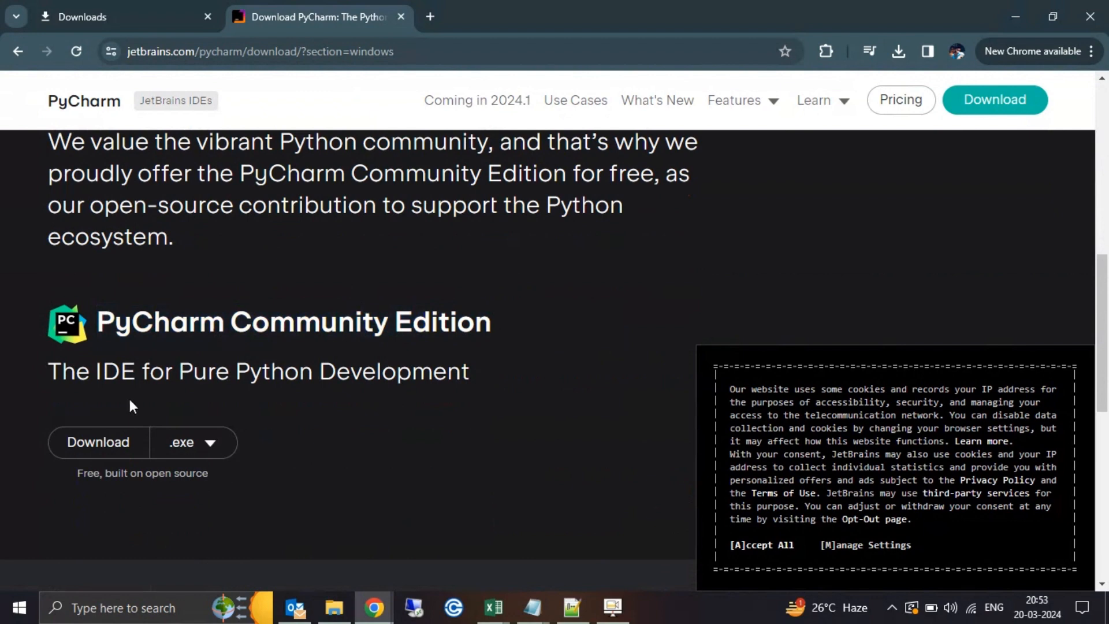
{"action": "left_click", "coordinate": [97, 443]}
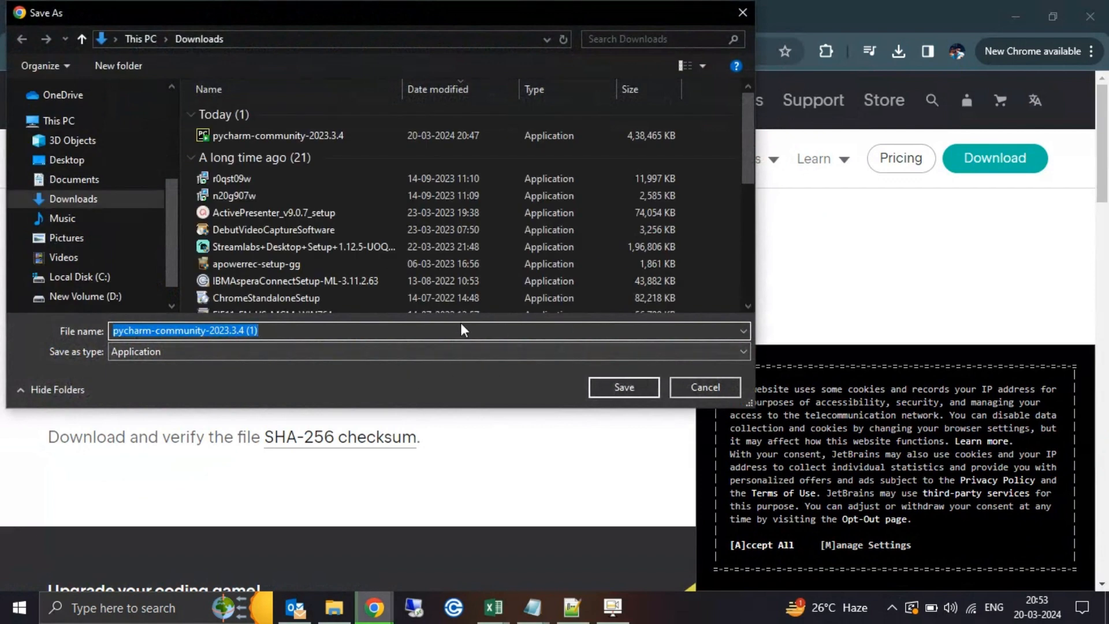
{"action": "left_click", "coordinate": [601, 386]}
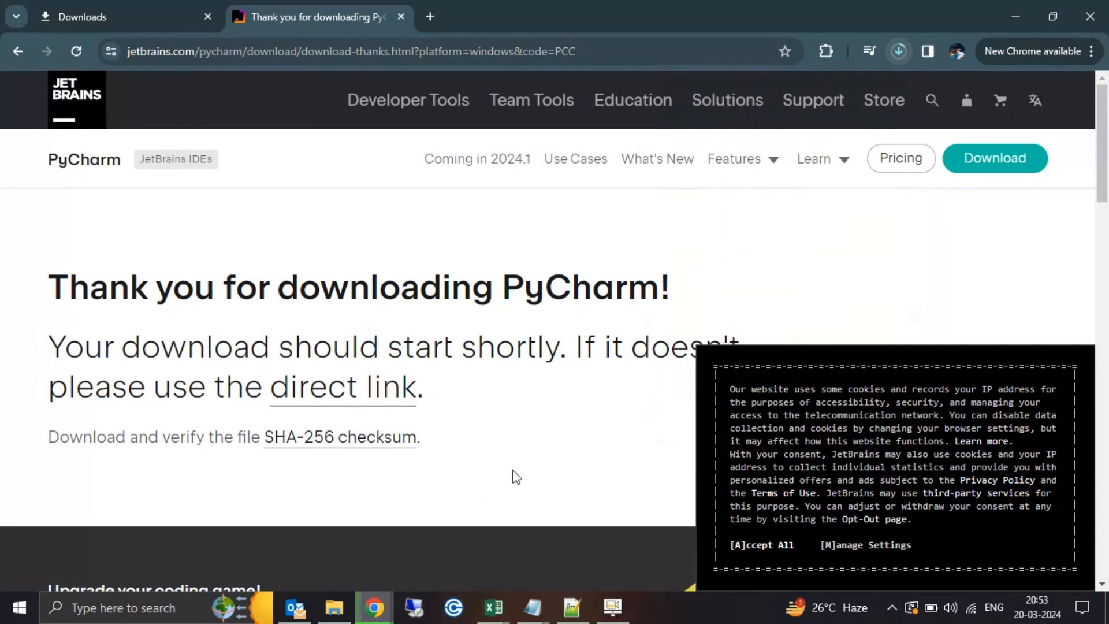
Locate the already downloaded pycharm-community-2023.3.4 installer in its folder and run it as administrator
{"action": "mouse_move", "coordinate": [861, 176]}
{"action": "left_click", "coordinate": [899, 51]}
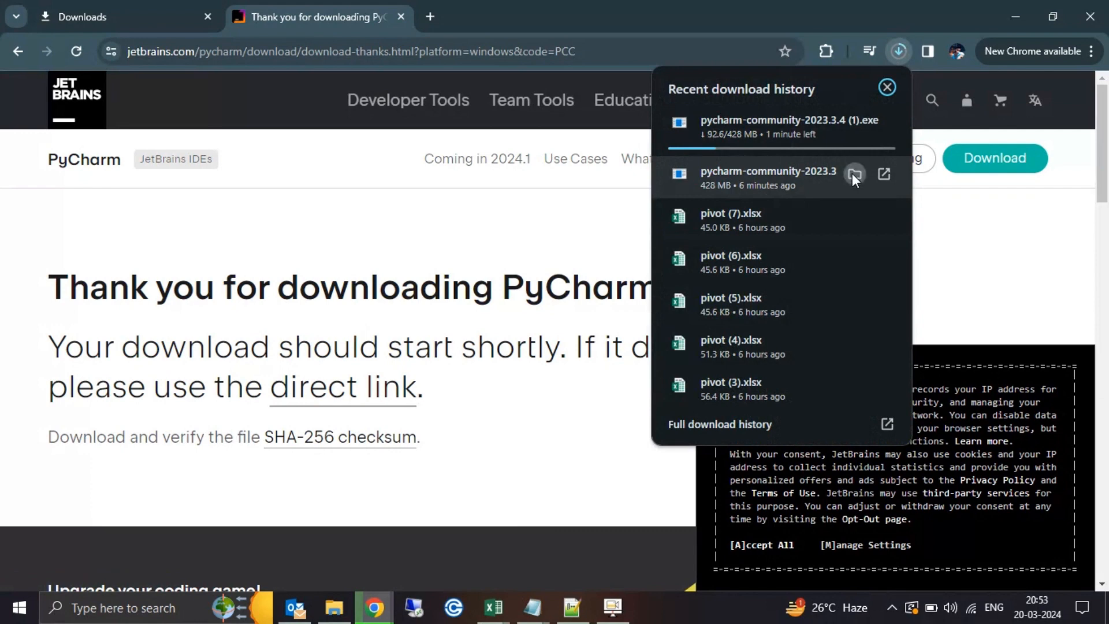
{"action": "left_click", "coordinate": [854, 173]}
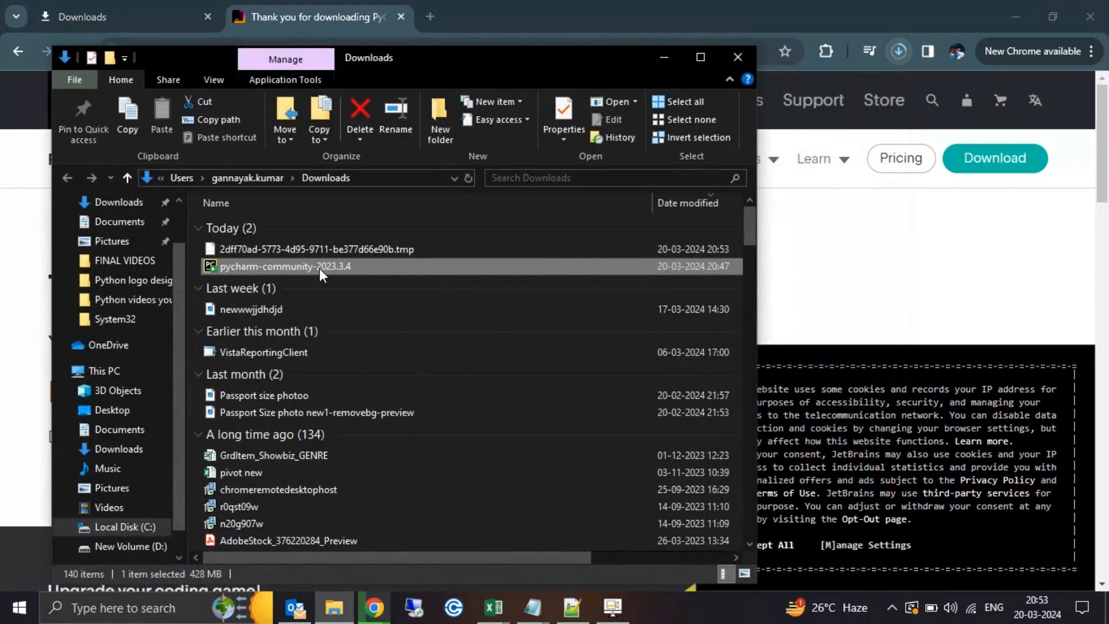
{"action": "right_click", "coordinate": [320, 268]}
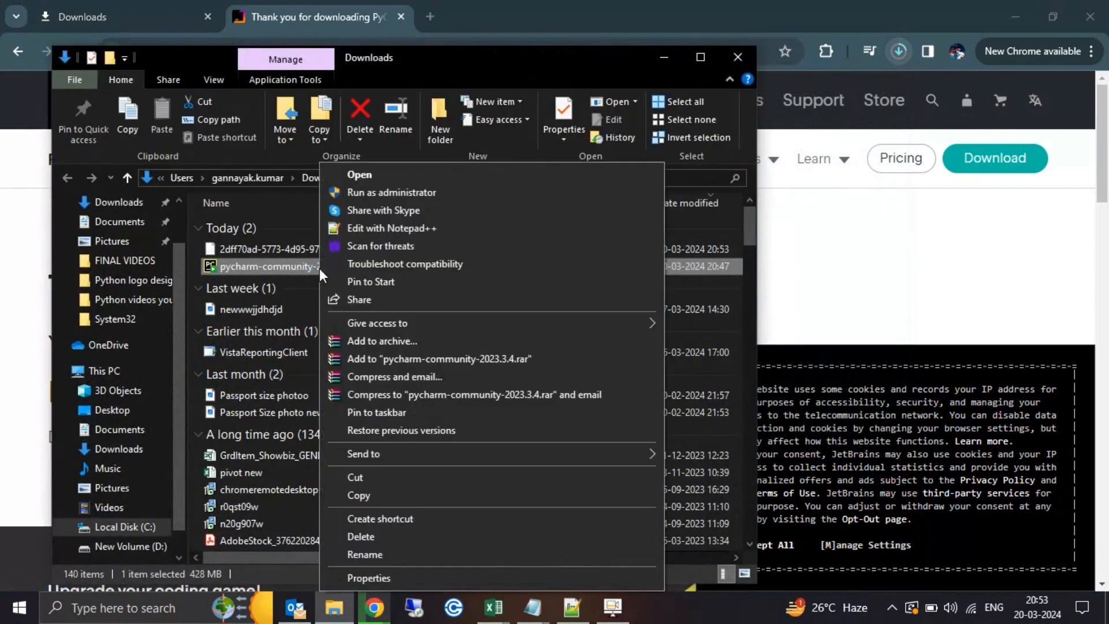
{"action": "left_click", "coordinate": [401, 194]}
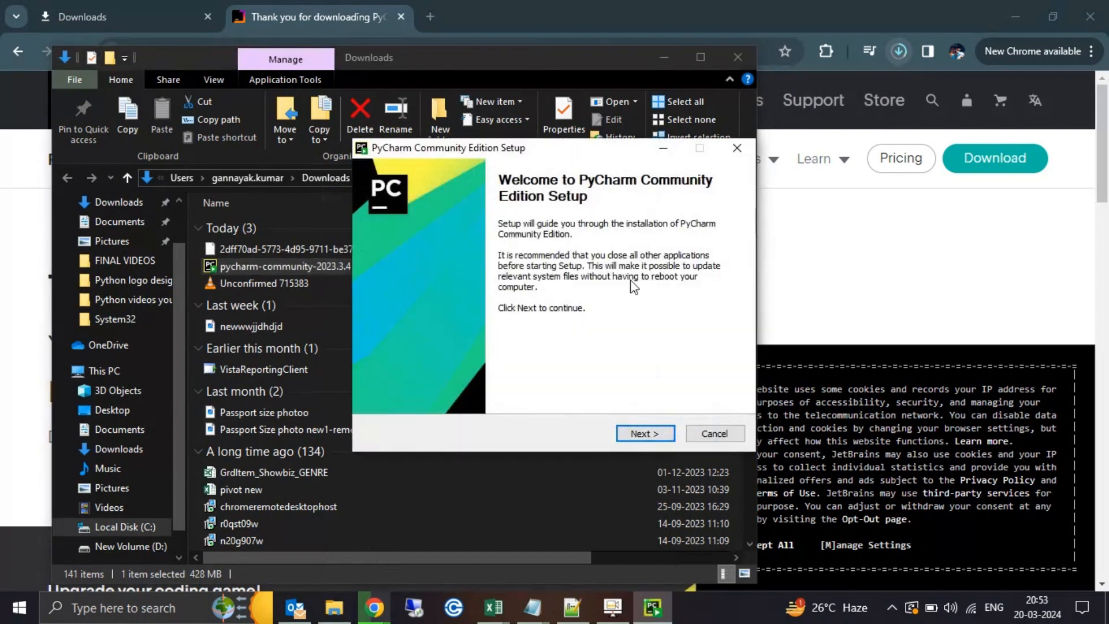
Proceed through the setup with the default destination folder, minimizing all the windows behind the installer
{"action": "left_click", "coordinate": [646, 434]}
{"action": "left_click", "coordinate": [662, 57]}
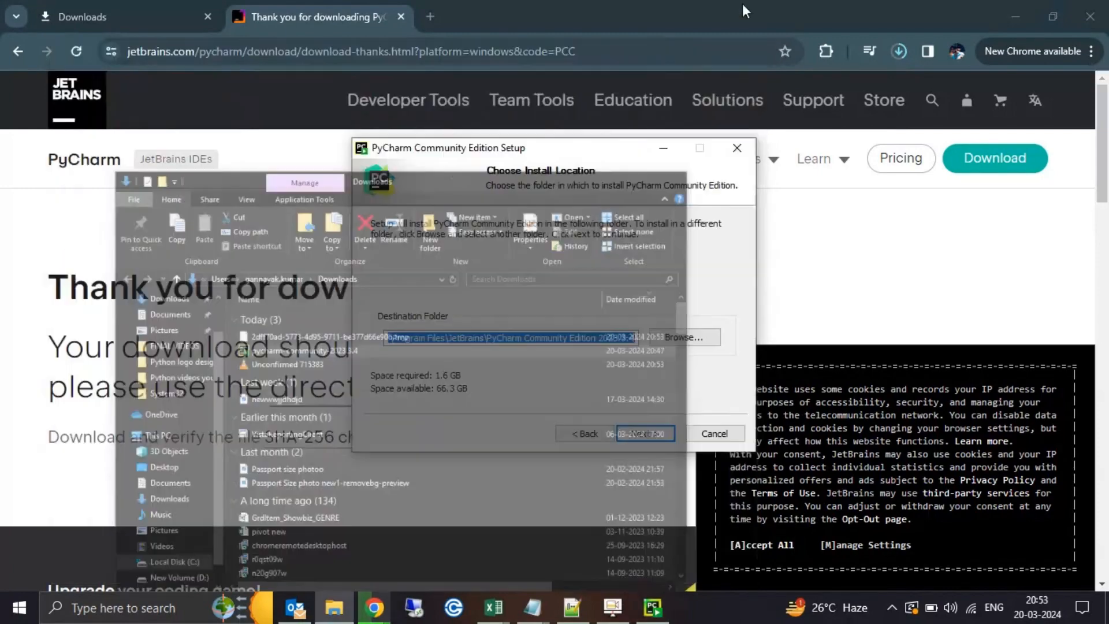
{"action": "left_click", "coordinate": [1018, 14]}
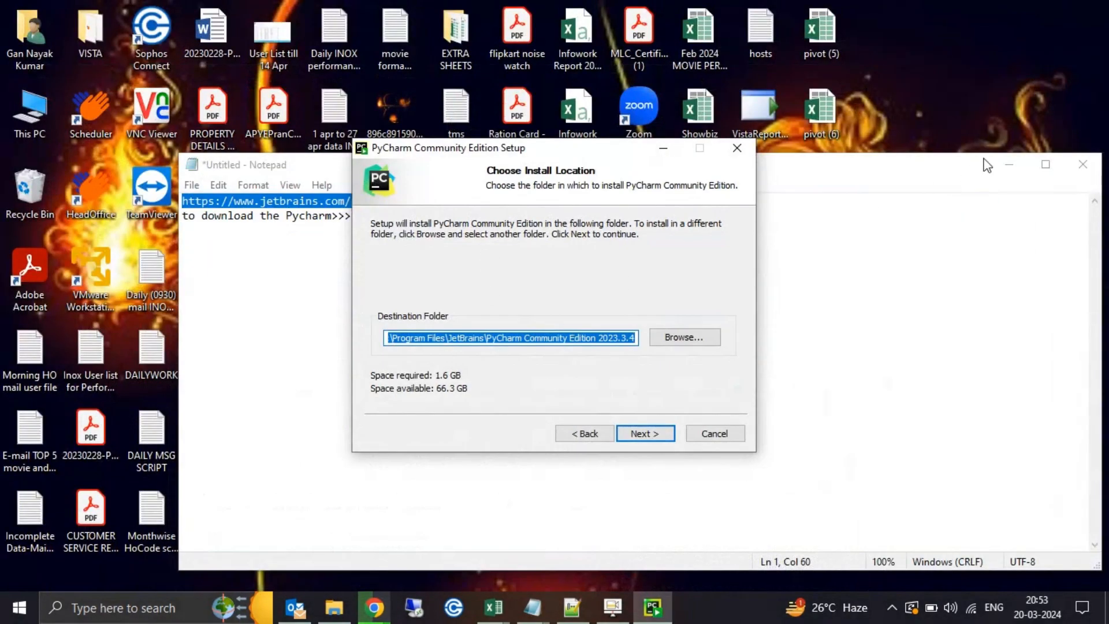
{"action": "left_click", "coordinate": [1008, 164]}
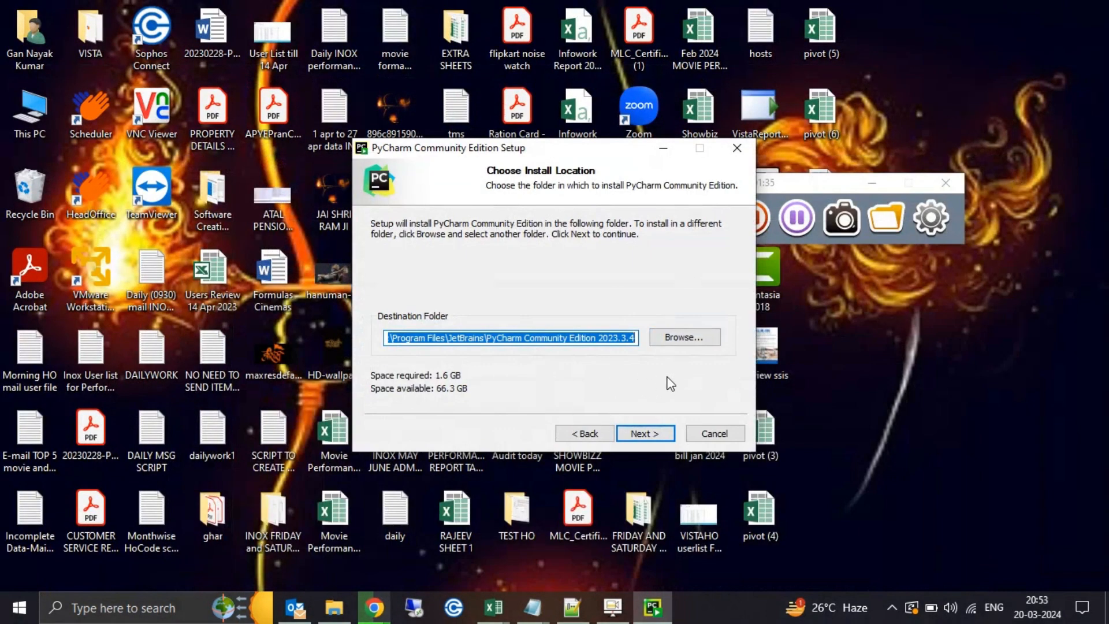
{"action": "left_click", "coordinate": [872, 183]}
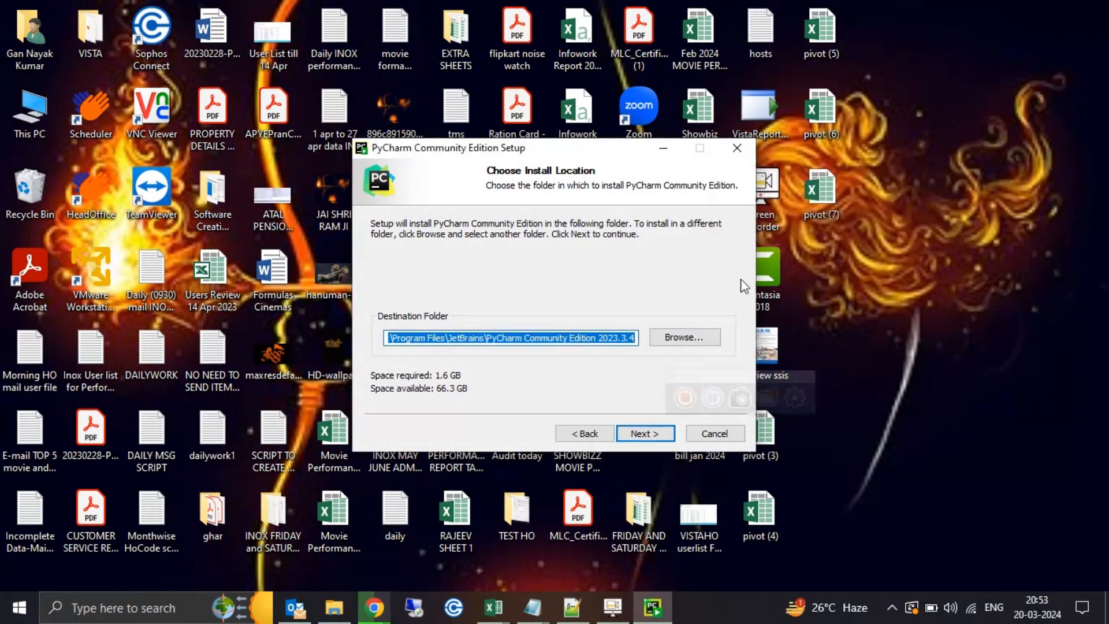
{"action": "left_click", "coordinate": [649, 435]}
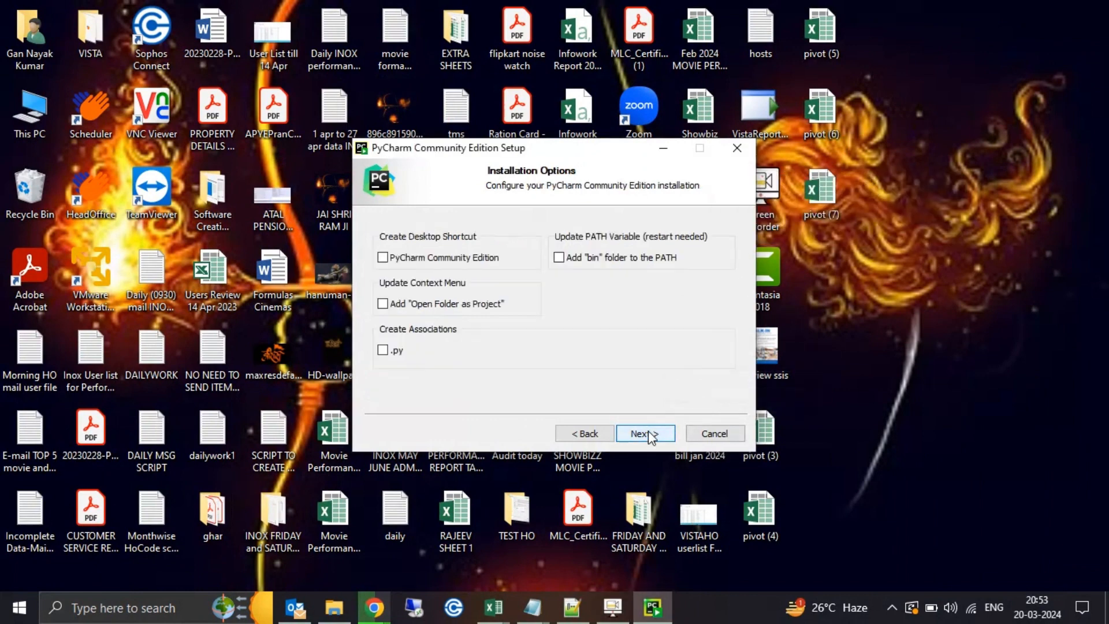
Enable the desktop shortcut, "Open Folder as Project", .py association and "bin" folder to PATH installation options, and continue
{"action": "left_click", "coordinate": [383, 258]}
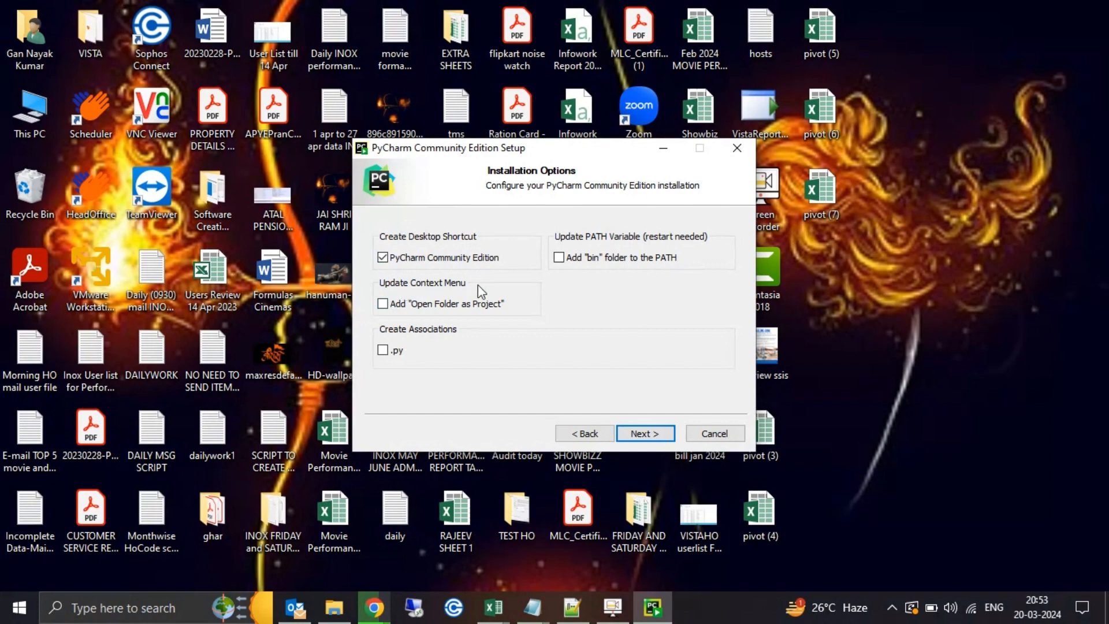
{"action": "left_click", "coordinate": [383, 307]}
{"action": "left_click", "coordinate": [382, 353]}
{"action": "left_click", "coordinate": [560, 259]}
{"action": "left_click", "coordinate": [643, 434]}
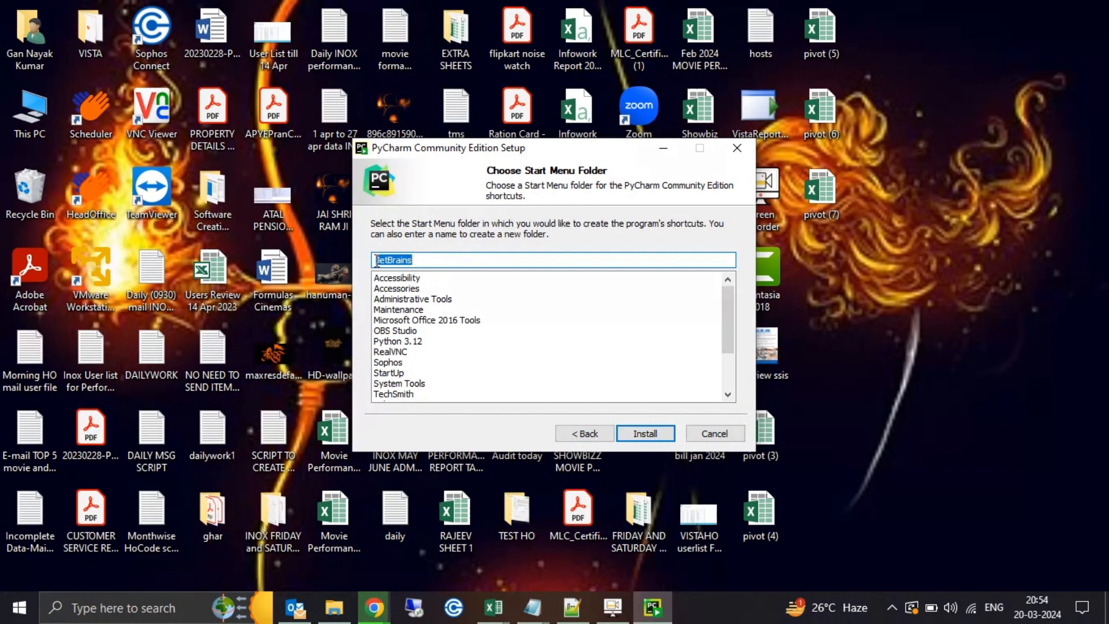
Install PyCharm with the JetBrains Start Menu folder and finish the setup with the manual reboot option
{"action": "left_click", "coordinate": [640, 438]}
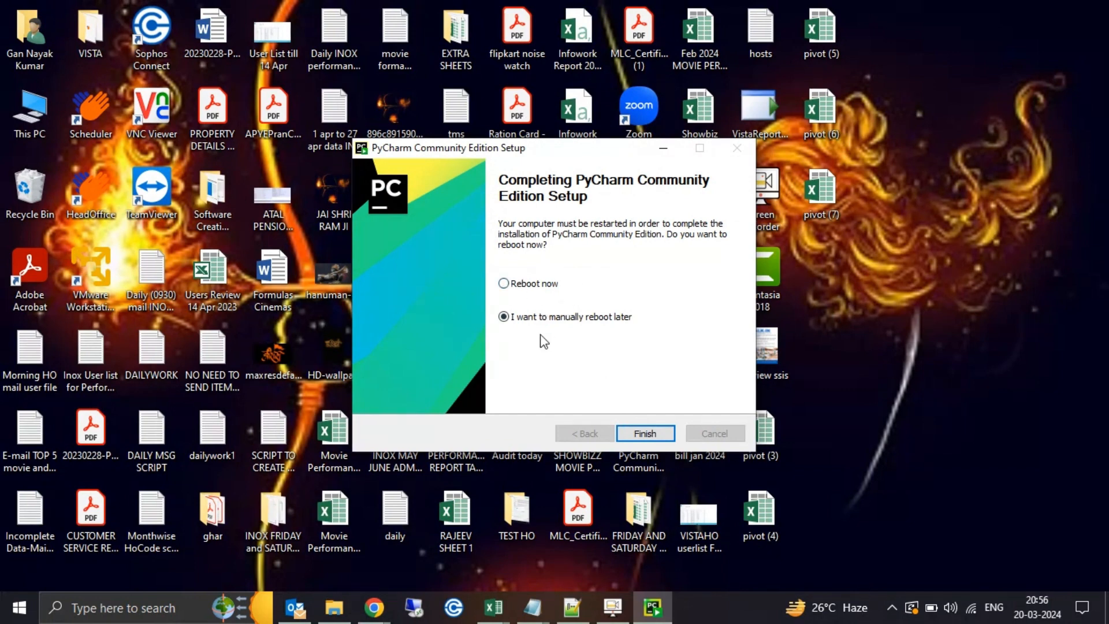
{"action": "left_click", "coordinate": [654, 440]}
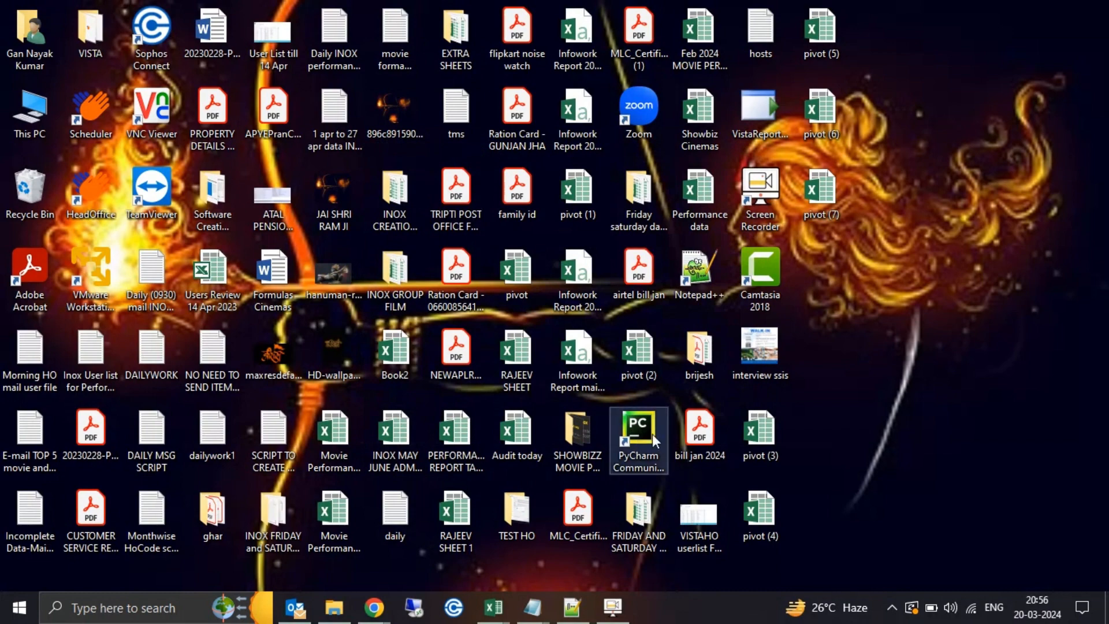
Refresh the desktop and launch PyCharm Community Edition without importing settings
{"action": "right_click", "coordinate": [825, 370]}
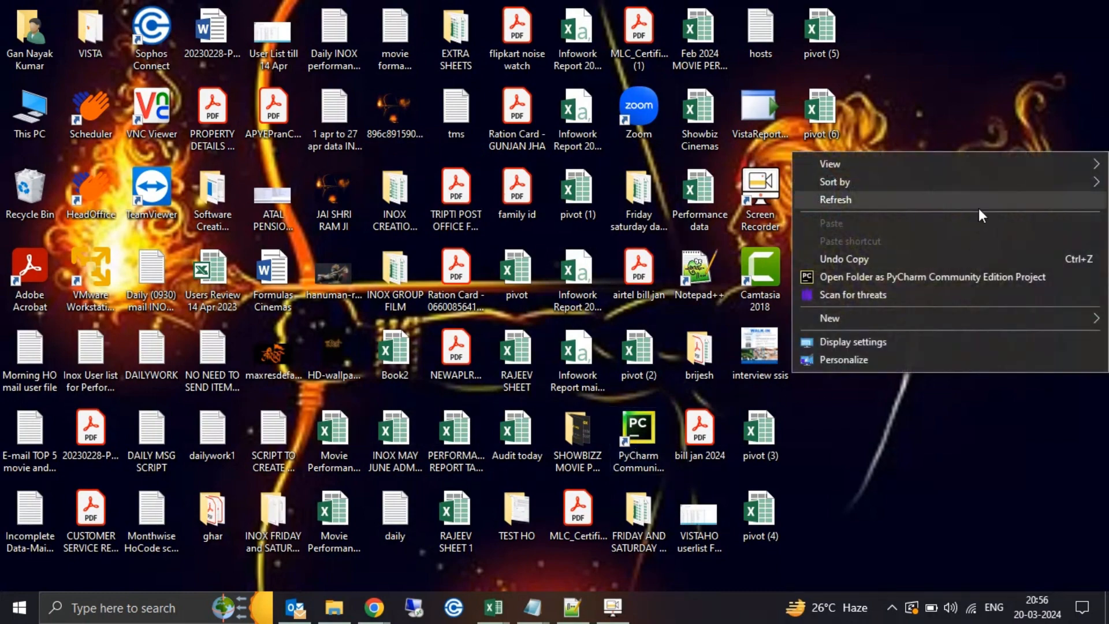
{"action": "left_click", "coordinate": [864, 202]}
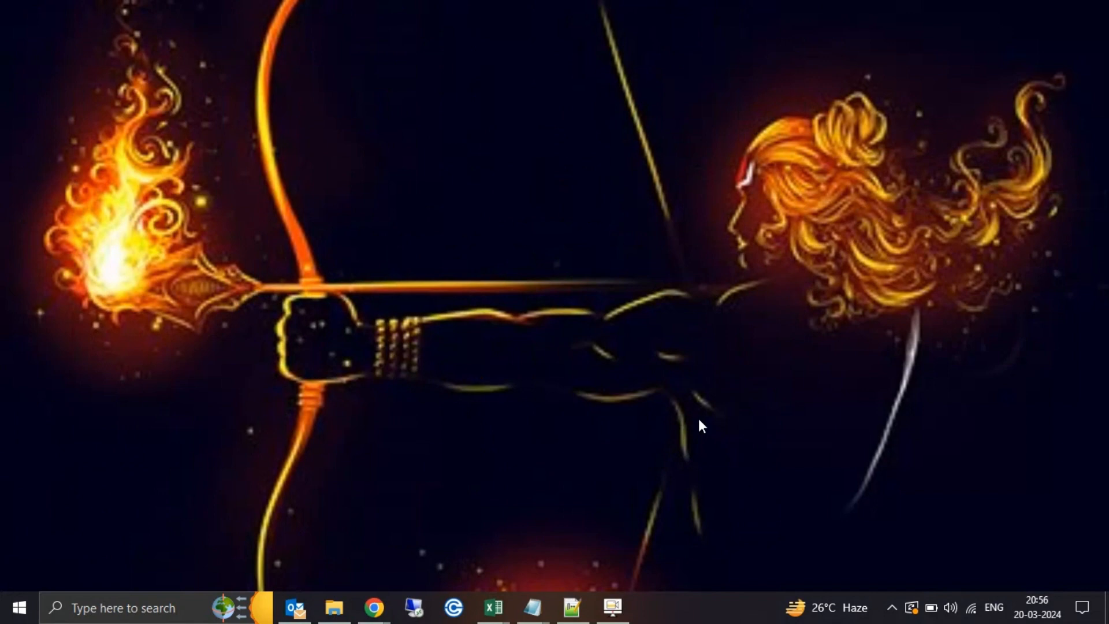
{"action": "left_click", "coordinate": [644, 434]}
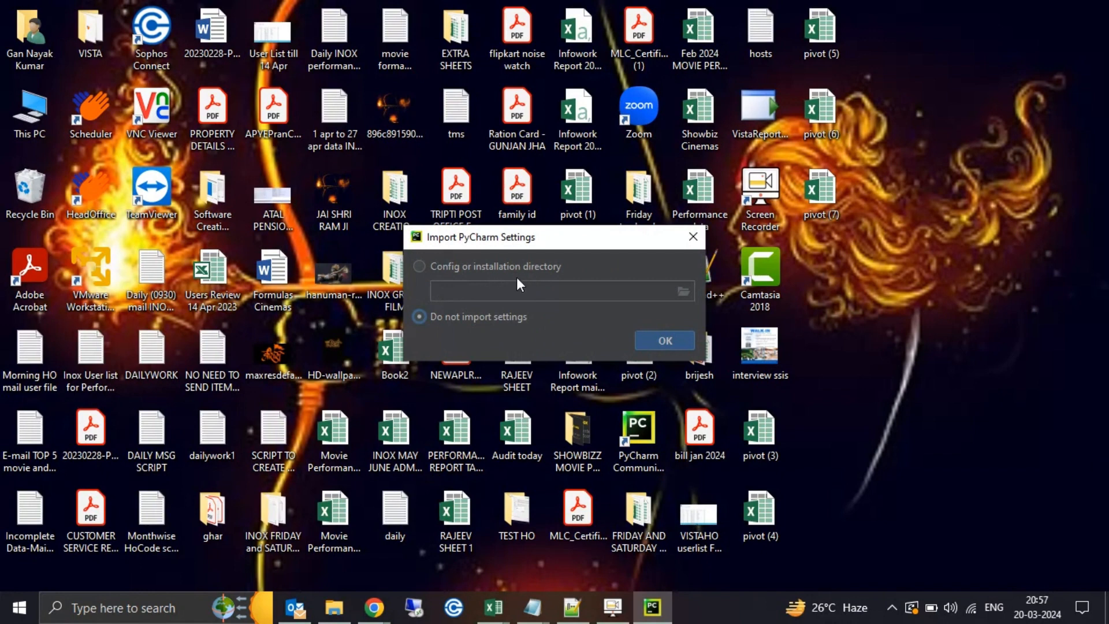
{"action": "left_click", "coordinate": [653, 339]}
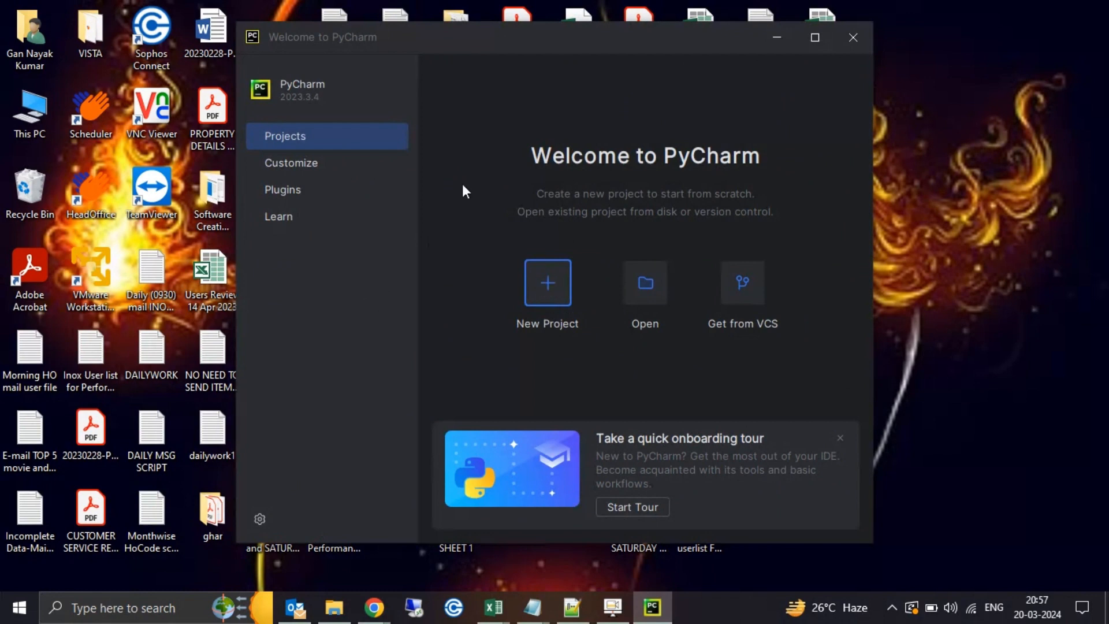
Set PyCharm's color theme to Darcula
{"action": "left_click", "coordinate": [304, 165]}
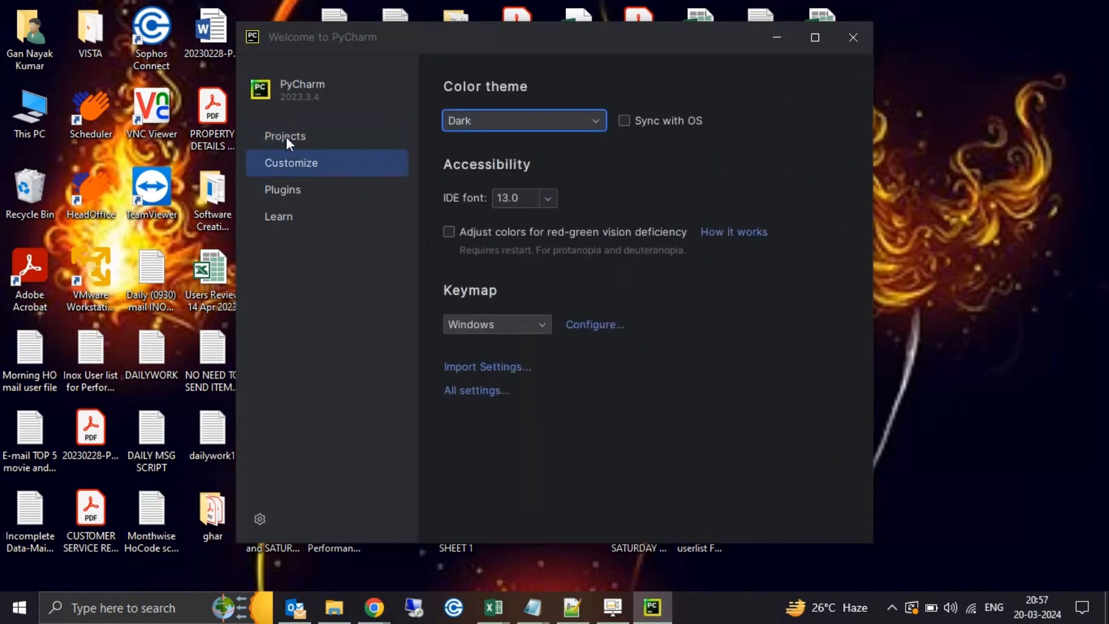
{"action": "left_click", "coordinate": [595, 121]}
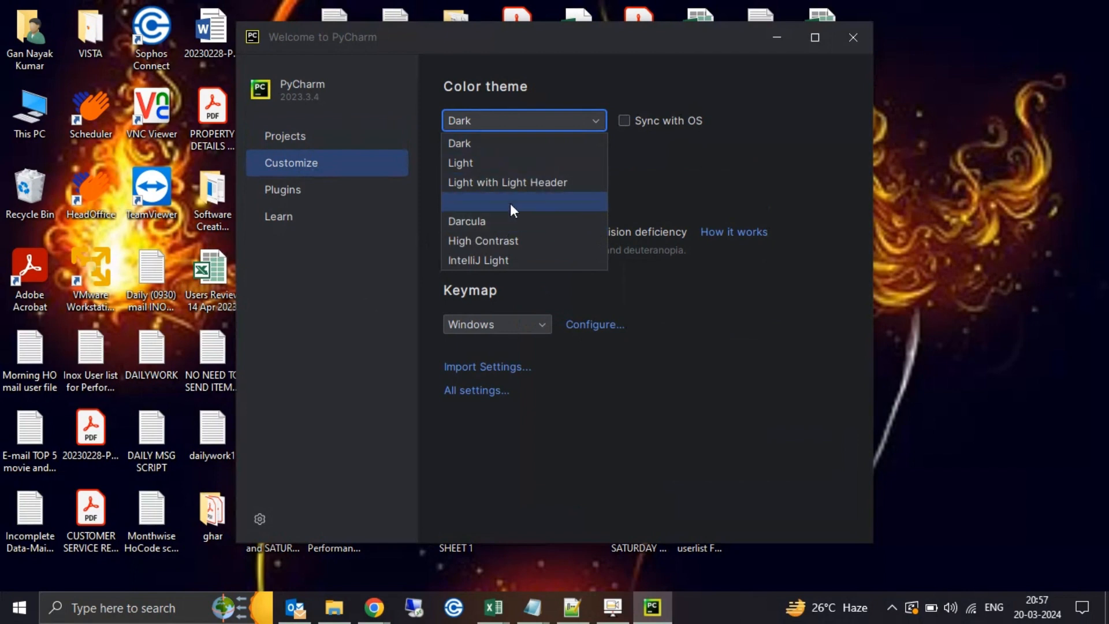
{"action": "left_click", "coordinate": [483, 221]}
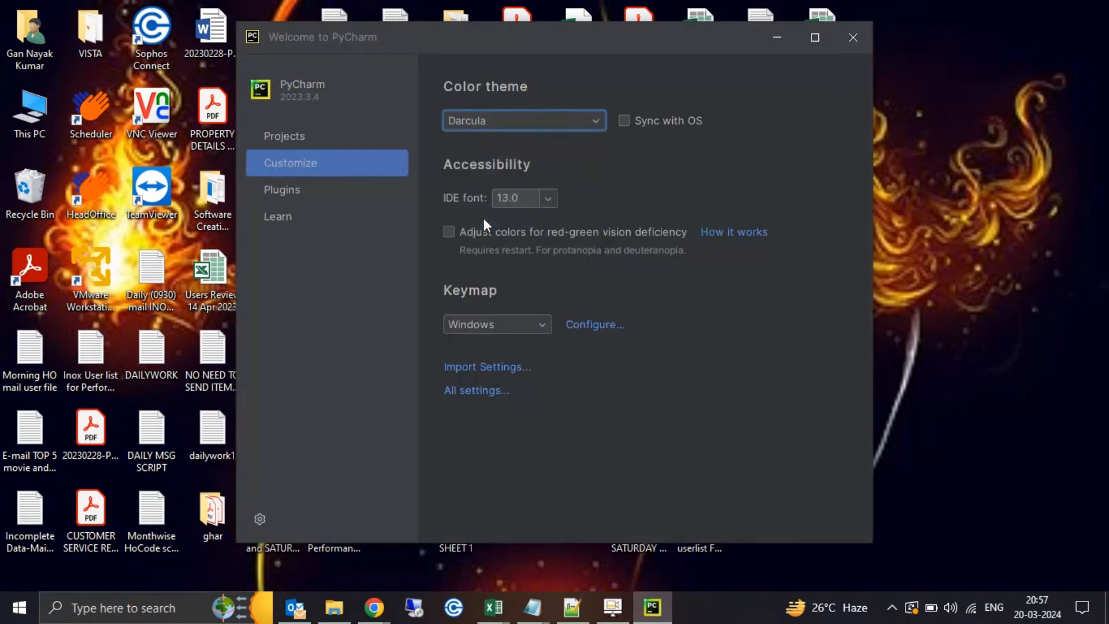
Start a new Pure Python project in a maximized window and name it First_Python_Project
{"action": "left_click", "coordinate": [306, 140]}
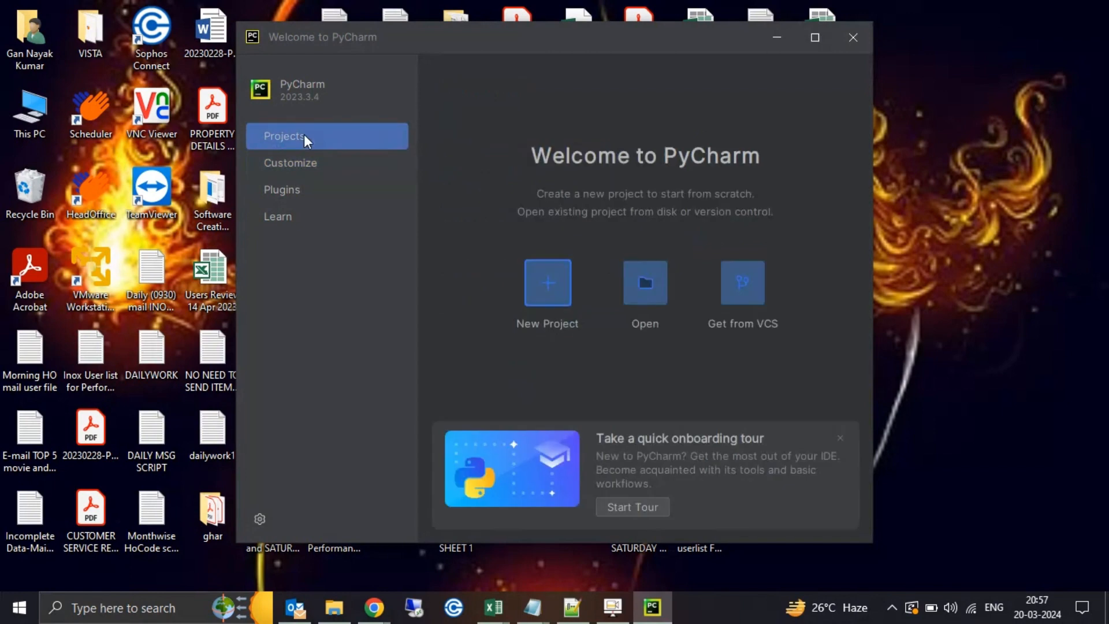
{"action": "left_click", "coordinate": [558, 286]}
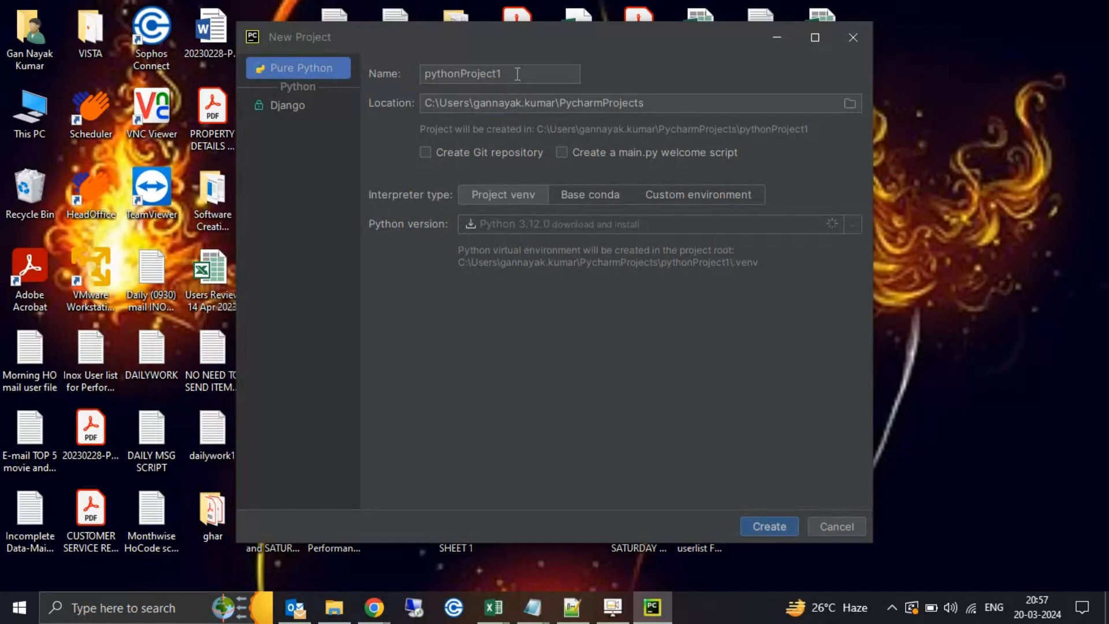
{"action": "left_click", "coordinate": [815, 38]}
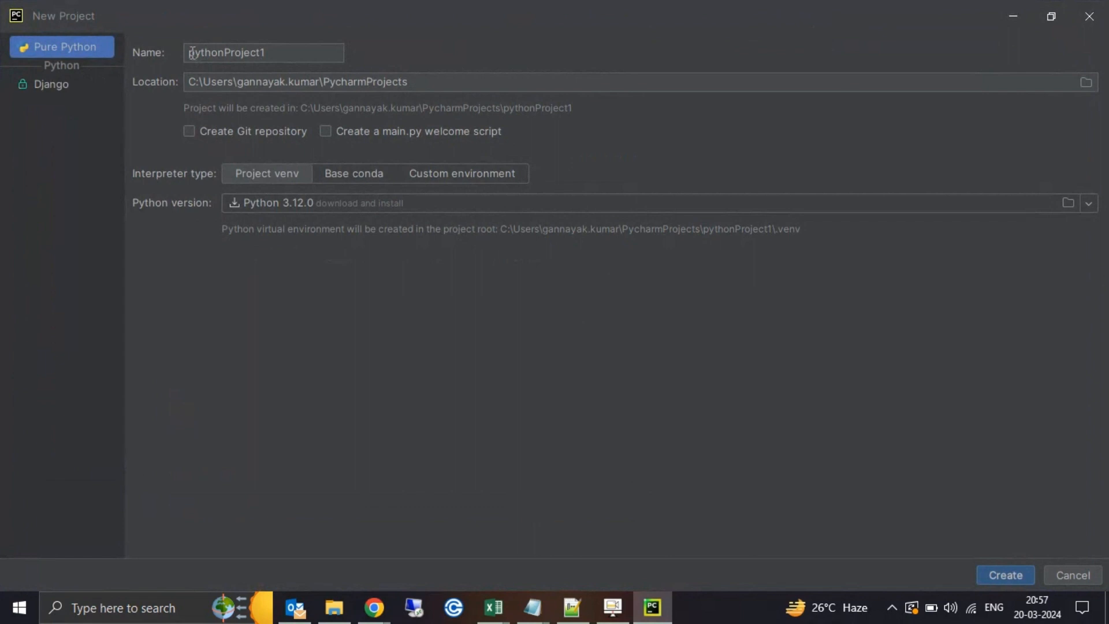
{"action": "mouse_move", "coordinate": [195, 58]}
{"action": "left_mouse_down"}
{"action": "mouse_move", "coordinate": [278, 54]}
{"action": "mouse_move", "coordinate": [201, 54]}
{"action": "left_mouse_up"}
{"action": "left_click", "coordinate": [277, 54]}
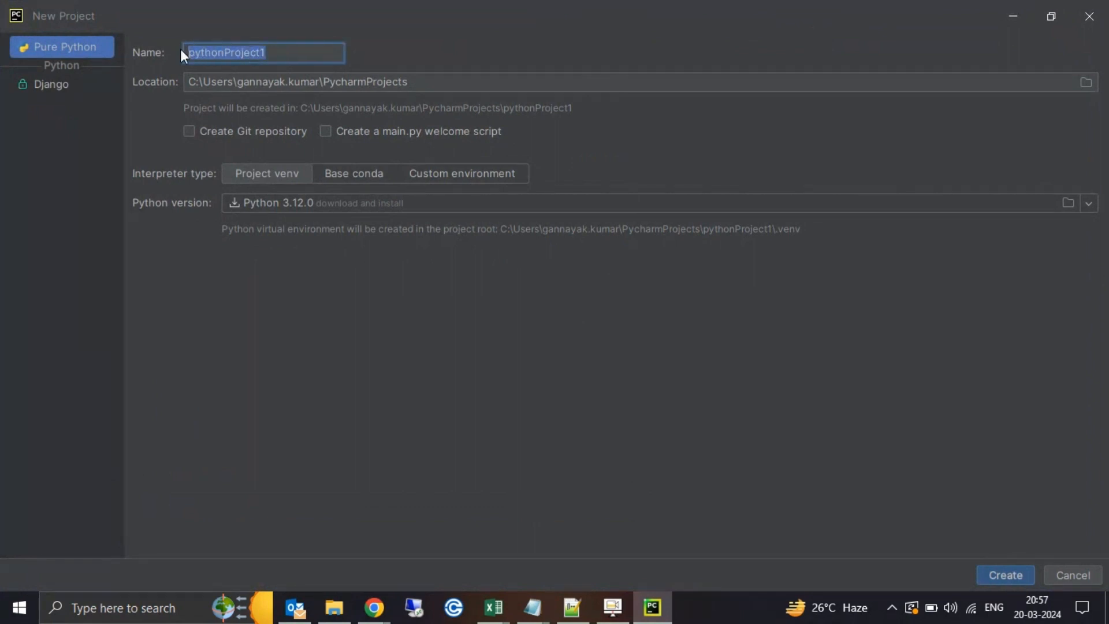
{"action": "type", "text": "First"}
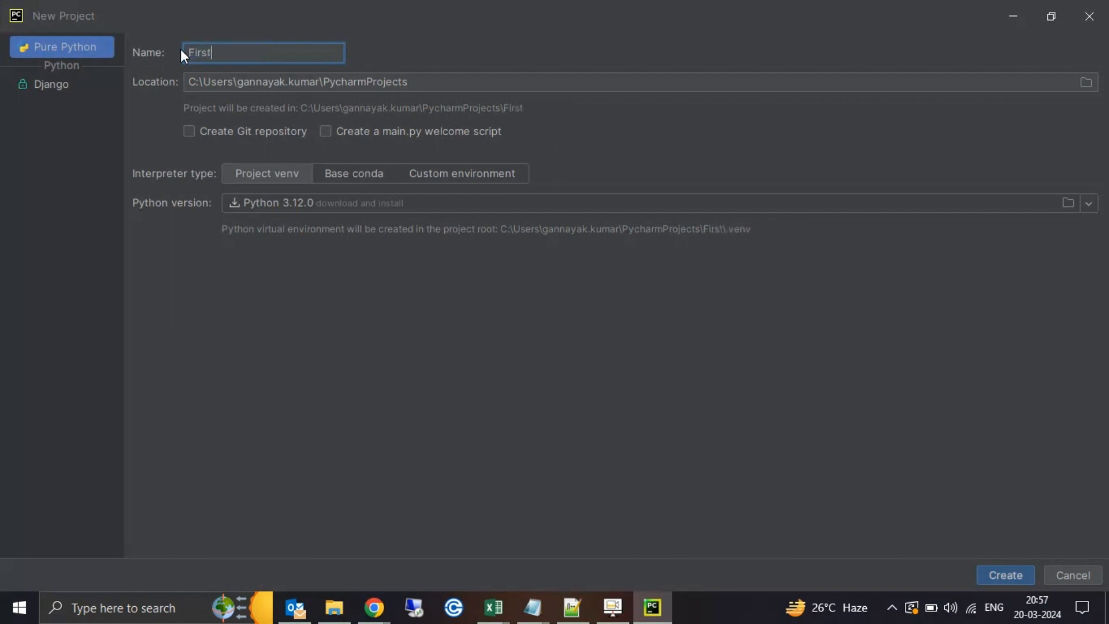
{"action": "key", "text": "BackSpace"}
{"action": "type", "text": "_Python"}
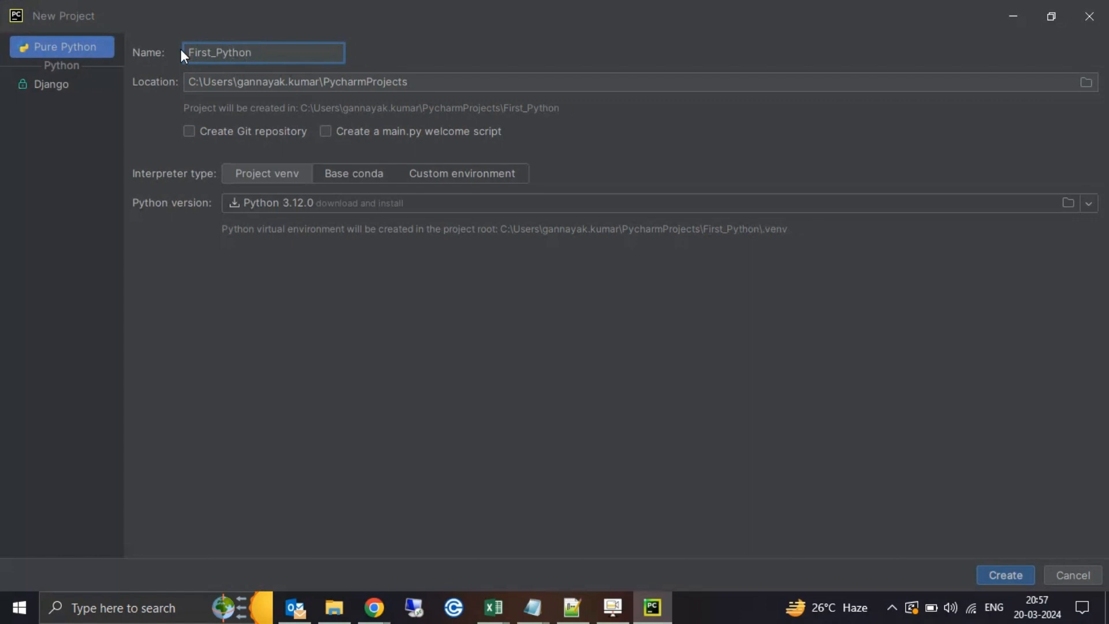
{"action": "type", "text": "_Proje"}
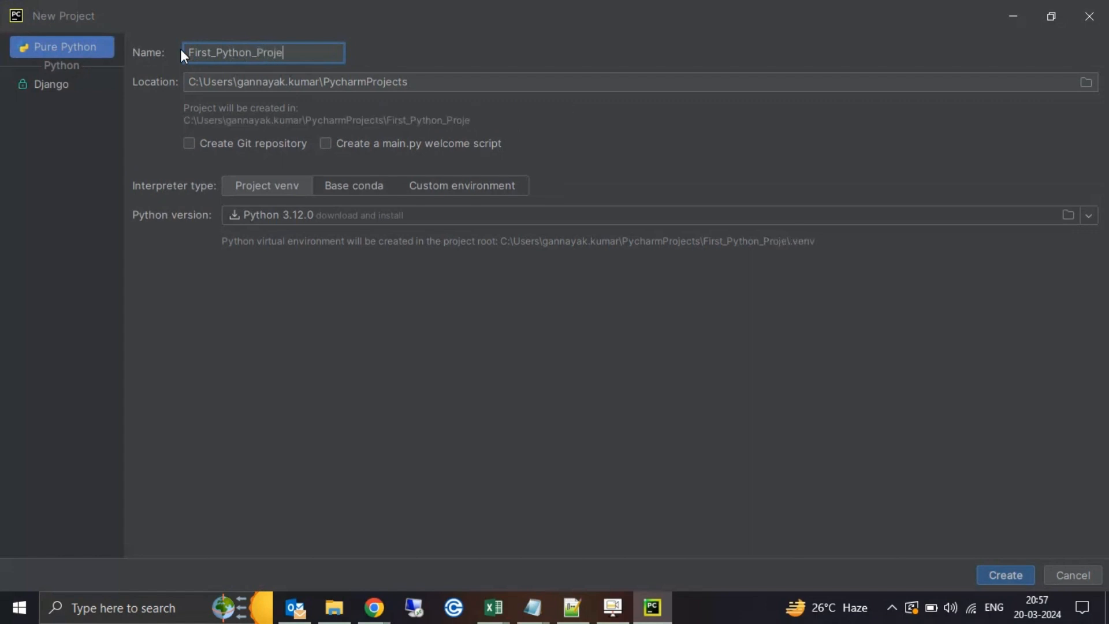
{"action": "type", "text": "ct"}
Keep the default PycharmProjects location and enable creation of a main.py welcome script
{"action": "left_click", "coordinate": [189, 82]}
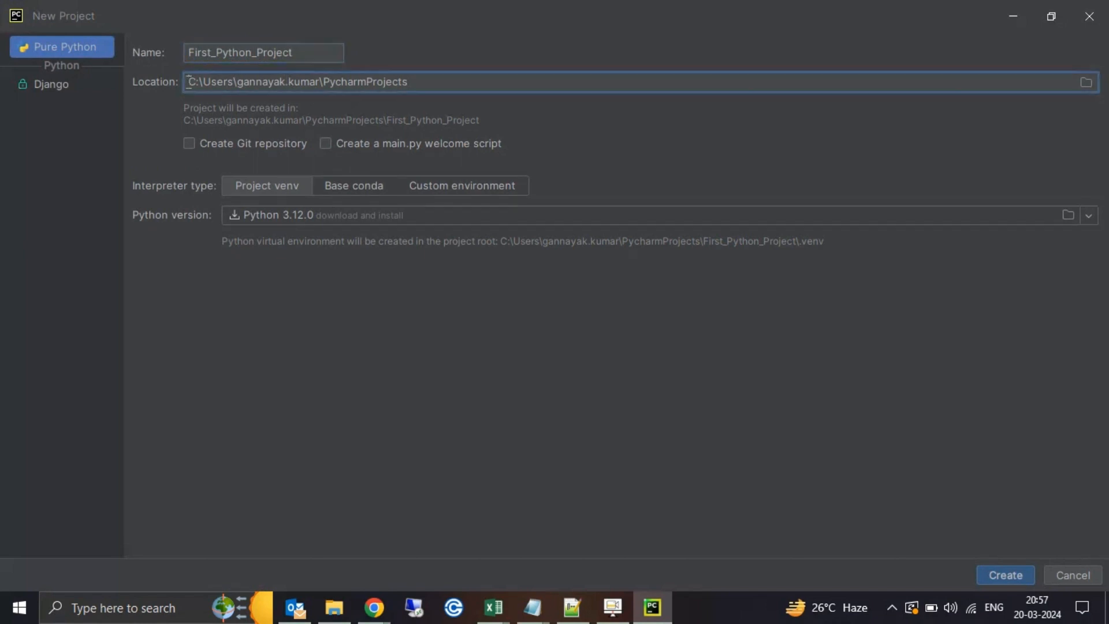
{"action": "left_click_drag", "start_coordinate": [189, 82], "coordinate": [411, 81]}
{"action": "left_click", "coordinate": [426, 81]}
{"action": "left_click", "coordinate": [330, 141]}
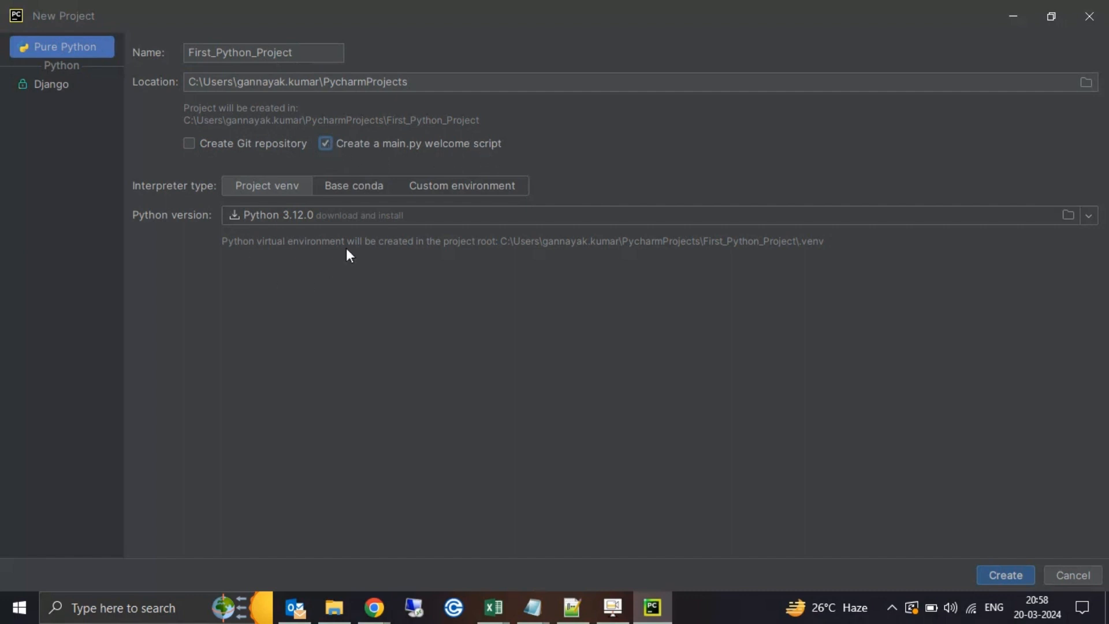
Review the available Python versions, keep Python 3.12.0 for the project's virtual environment, and create the project
{"action": "left_click", "coordinate": [299, 214]}
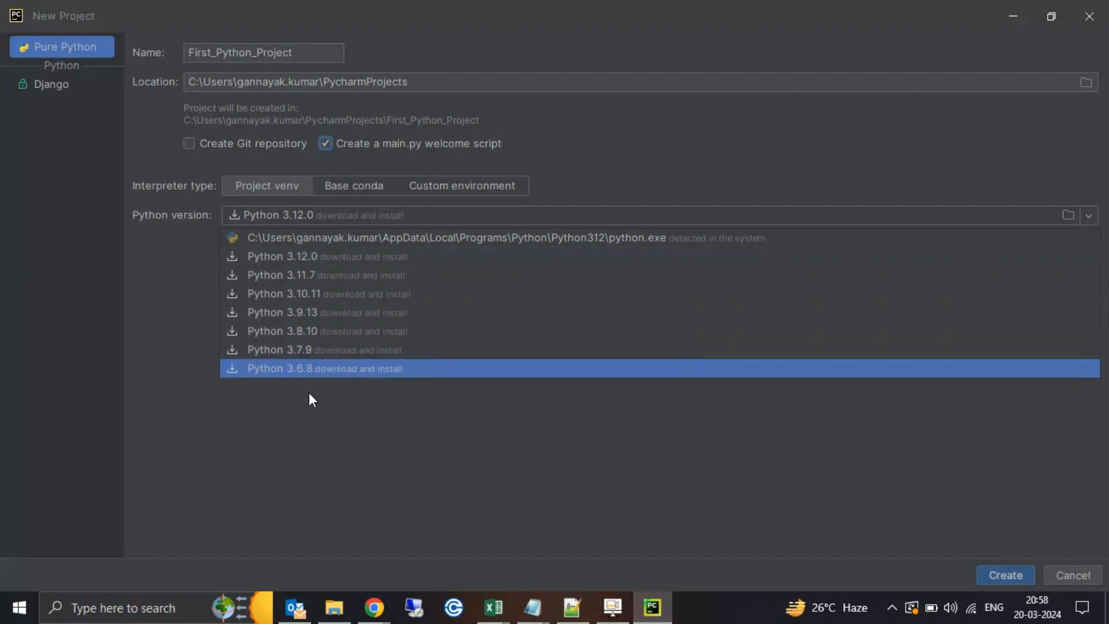
{"action": "left_click", "coordinate": [322, 403]}
{"action": "left_click", "coordinate": [328, 224]}
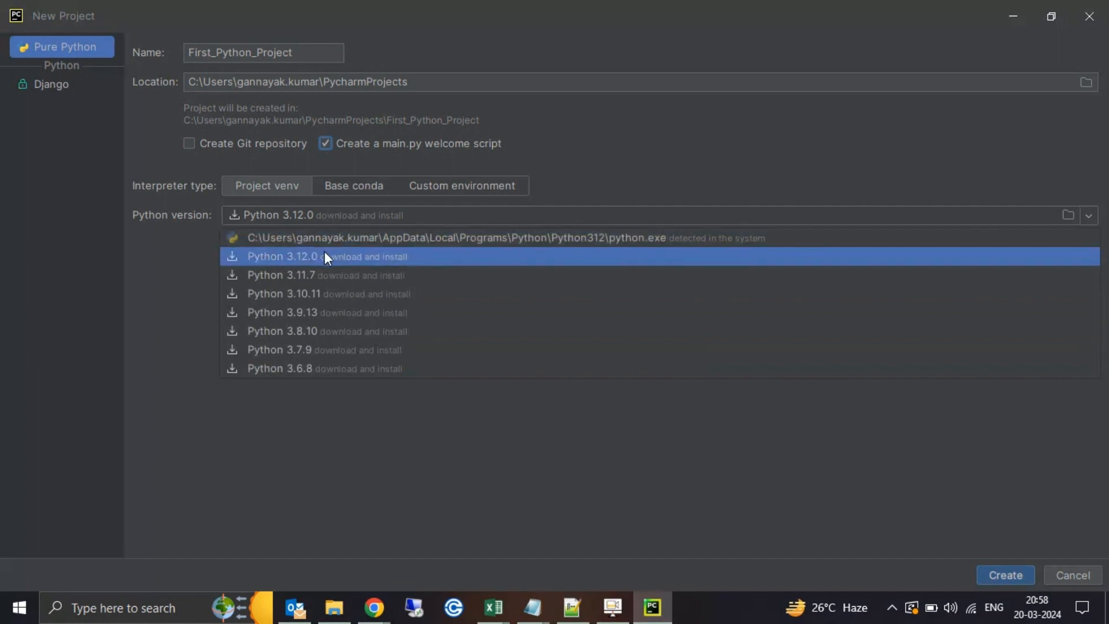
{"action": "left_click", "coordinate": [764, 173]}
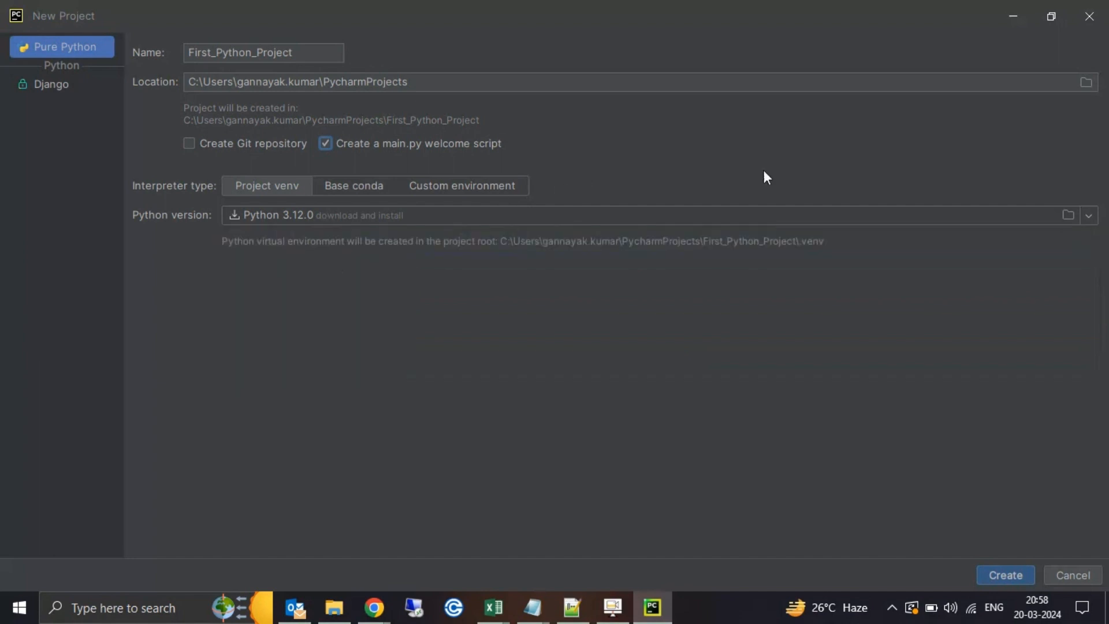
{"action": "left_click", "coordinate": [993, 574]}
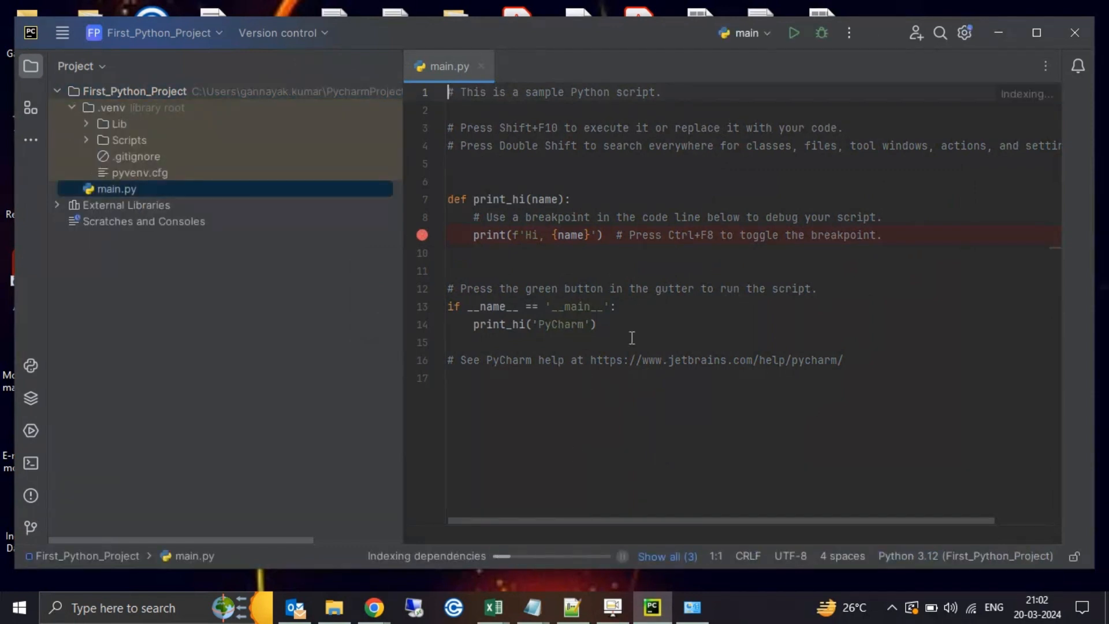
Look over the main block of the sample script, hide the project file tree and maximize the project window
{"action": "left_click", "coordinate": [649, 327]}
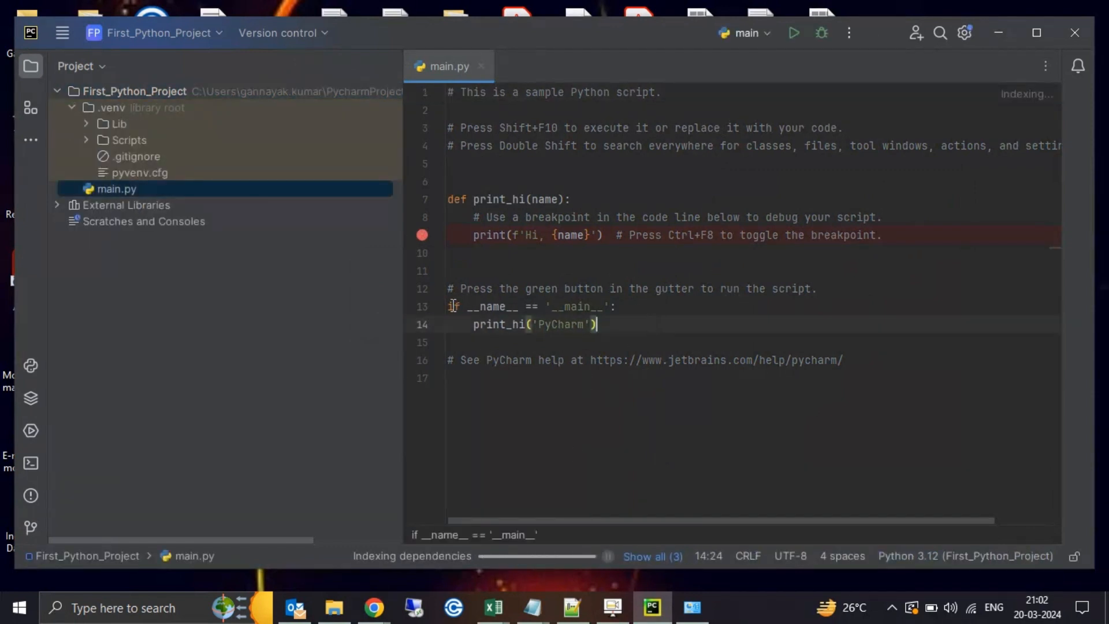
{"action": "left_click_drag", "start_coordinate": [455, 306], "coordinate": [635, 303]}
{"action": "left_click", "coordinate": [644, 302]}
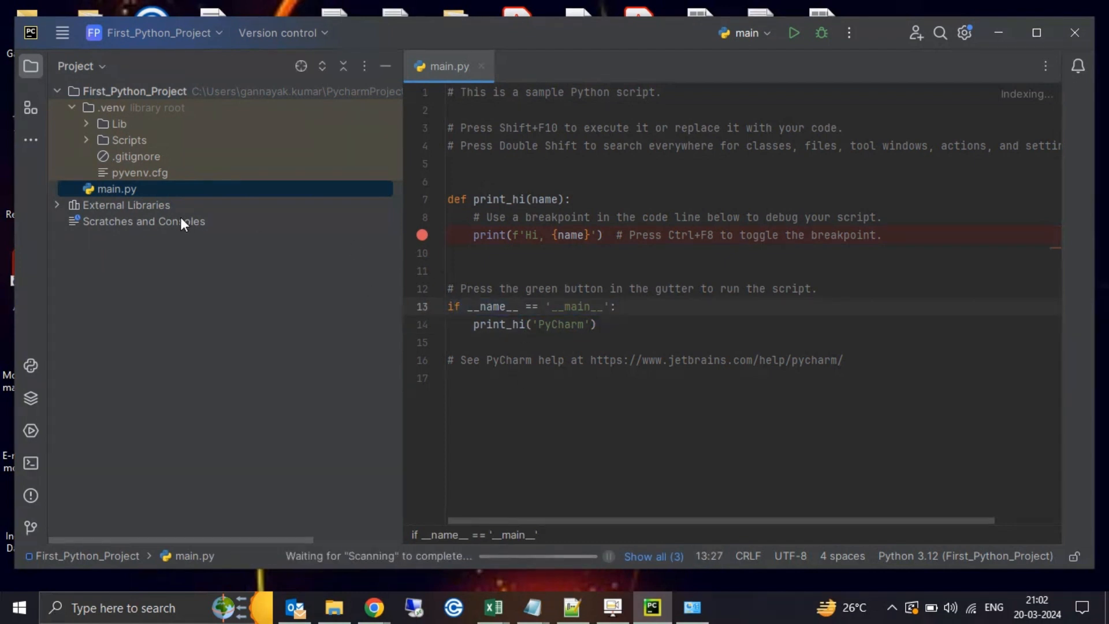
{"action": "left_click", "coordinate": [386, 67]}
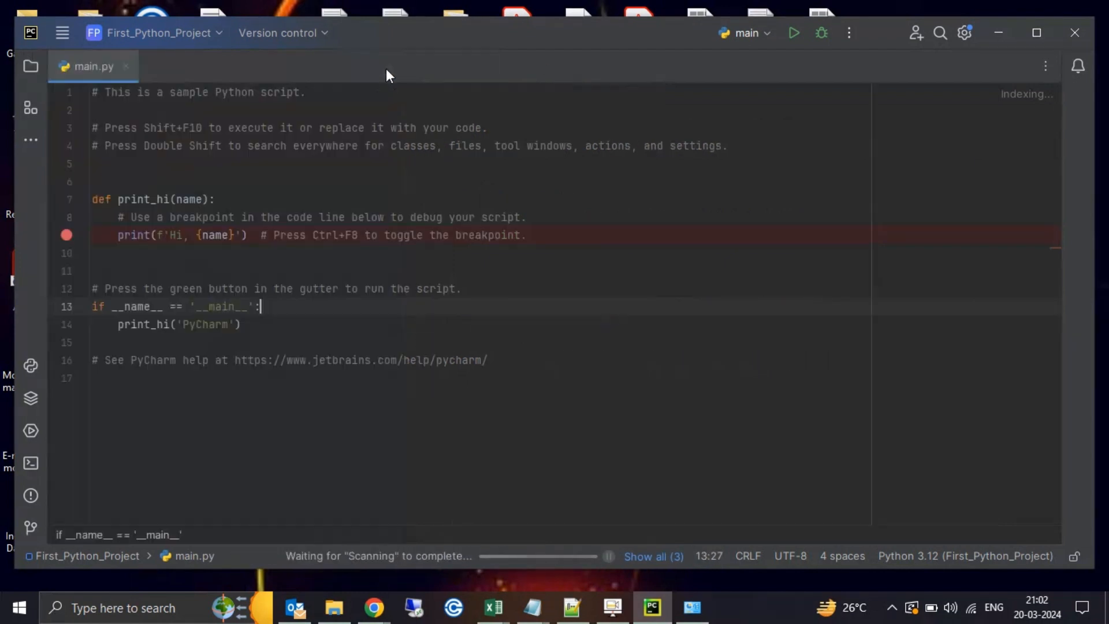
{"action": "left_click", "coordinate": [1037, 33]}
Delete all the sample code from main.py
{"action": "left_click", "coordinate": [647, 327]}
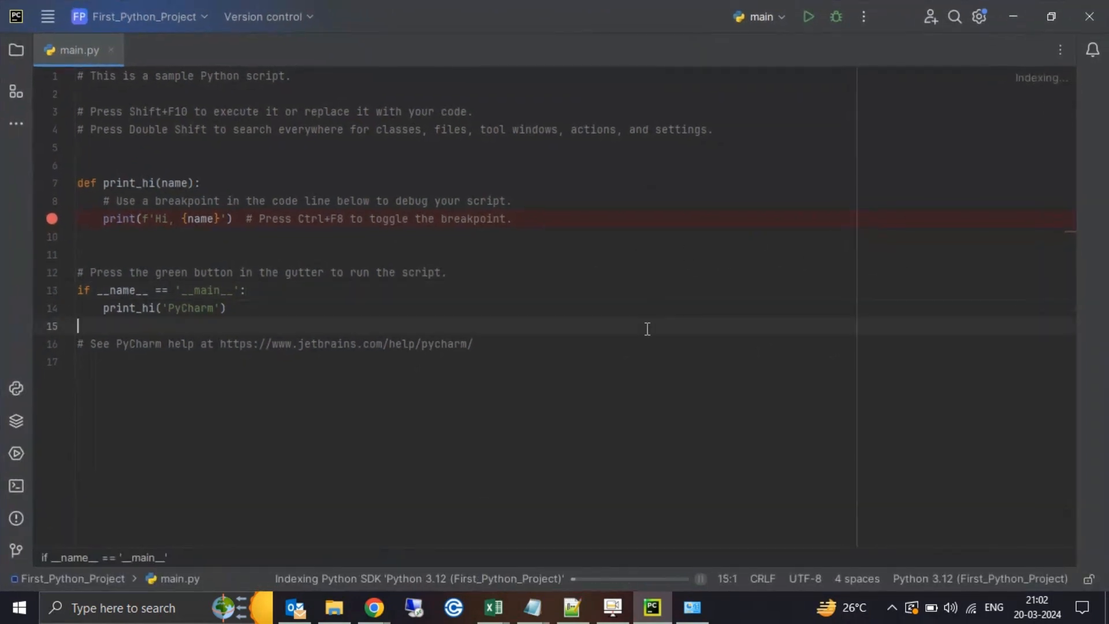
{"action": "left_click", "coordinate": [560, 342]}
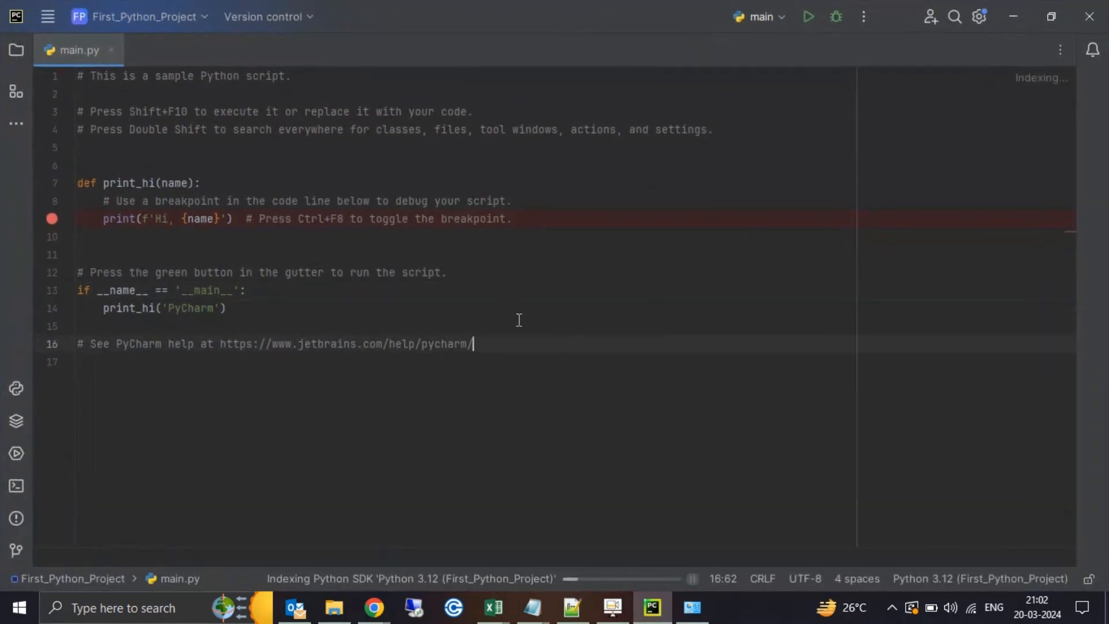
{"action": "key", "text": "ctrl+a"}
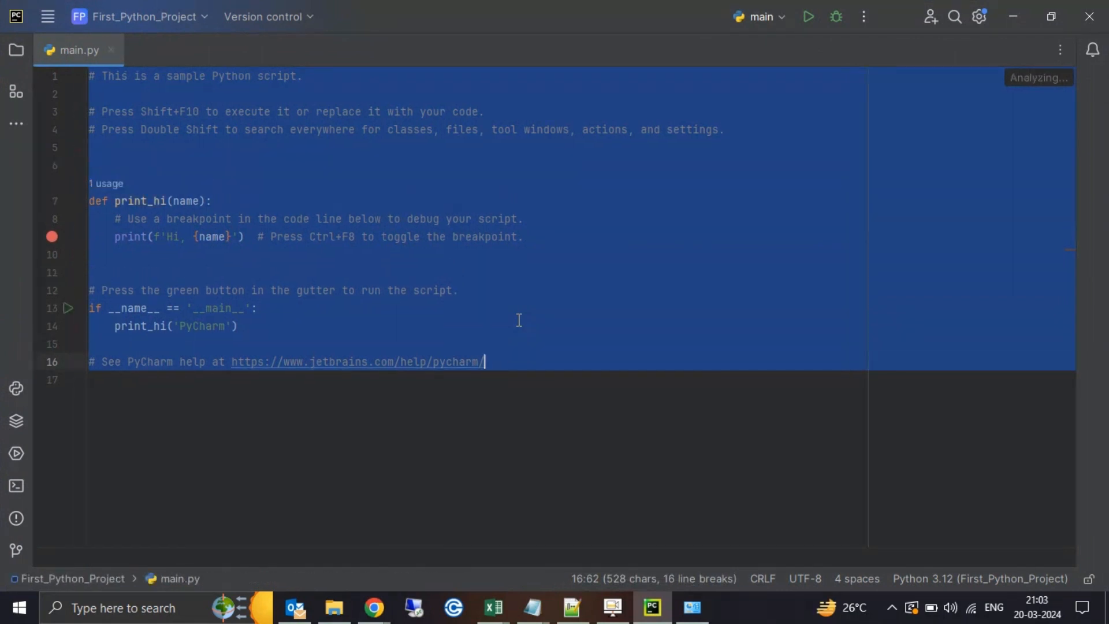
{"action": "key", "text": "BackSpace"}
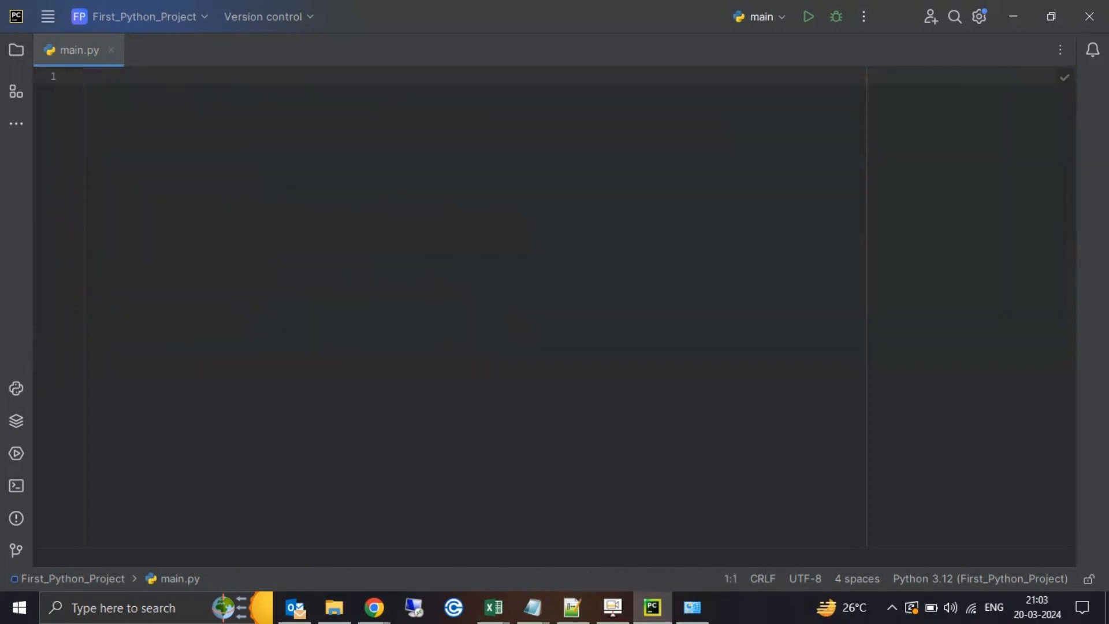
Write print("This is my first python program") on the first line of main.py and start a new line
{"action": "type", "text": "print(\"This i"}
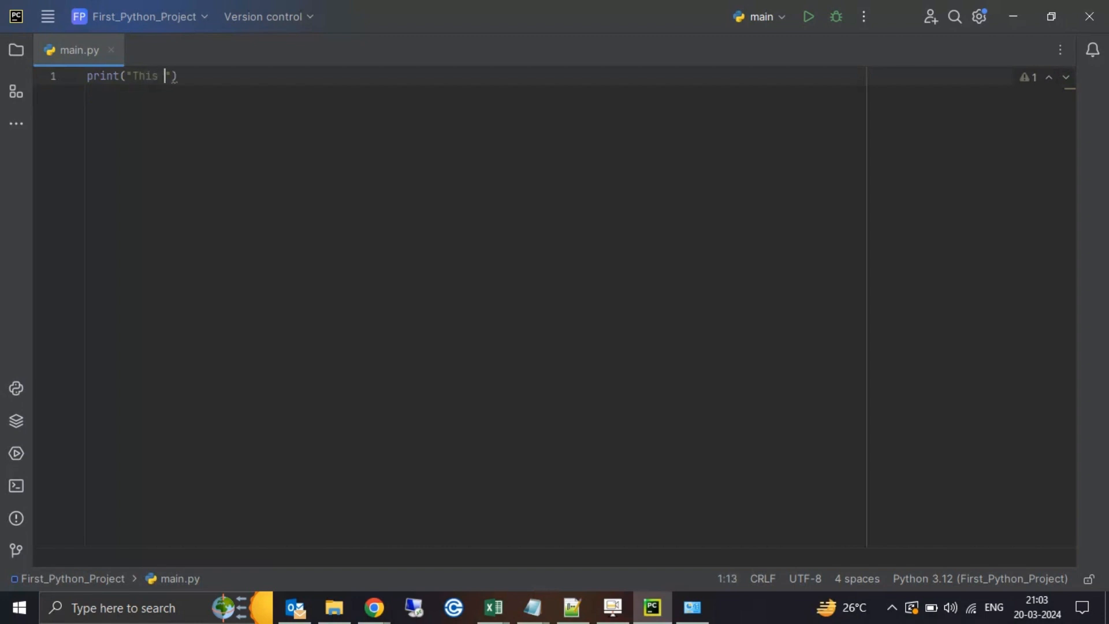
{"action": "type", "text": "s my first python program"}
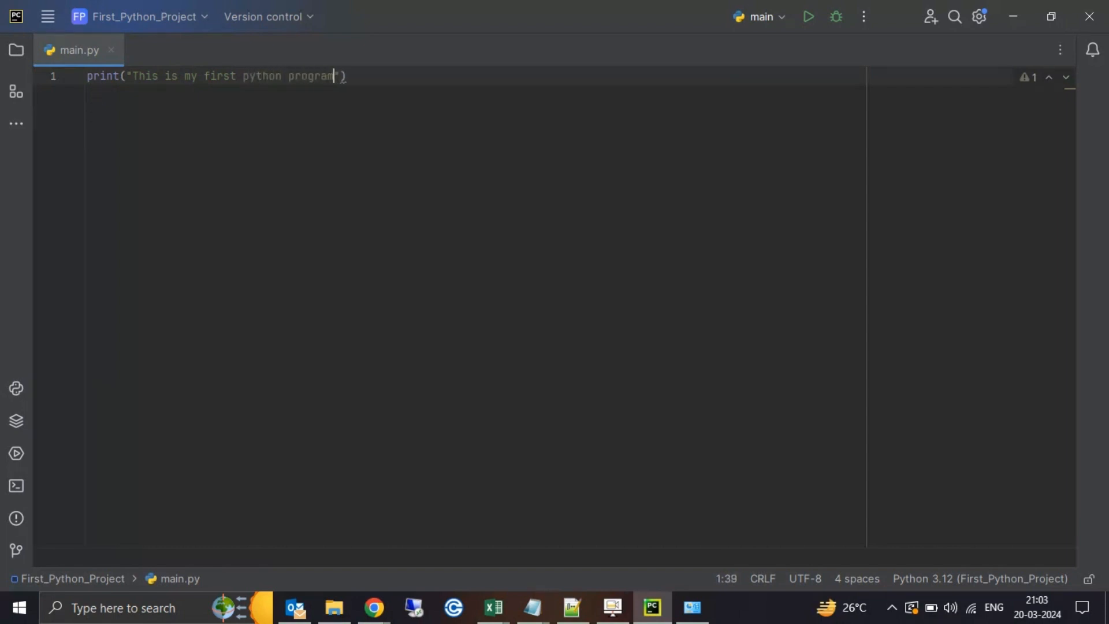
{"action": "type", "text": "\")"}
{"action": "key", "text": "Return"}
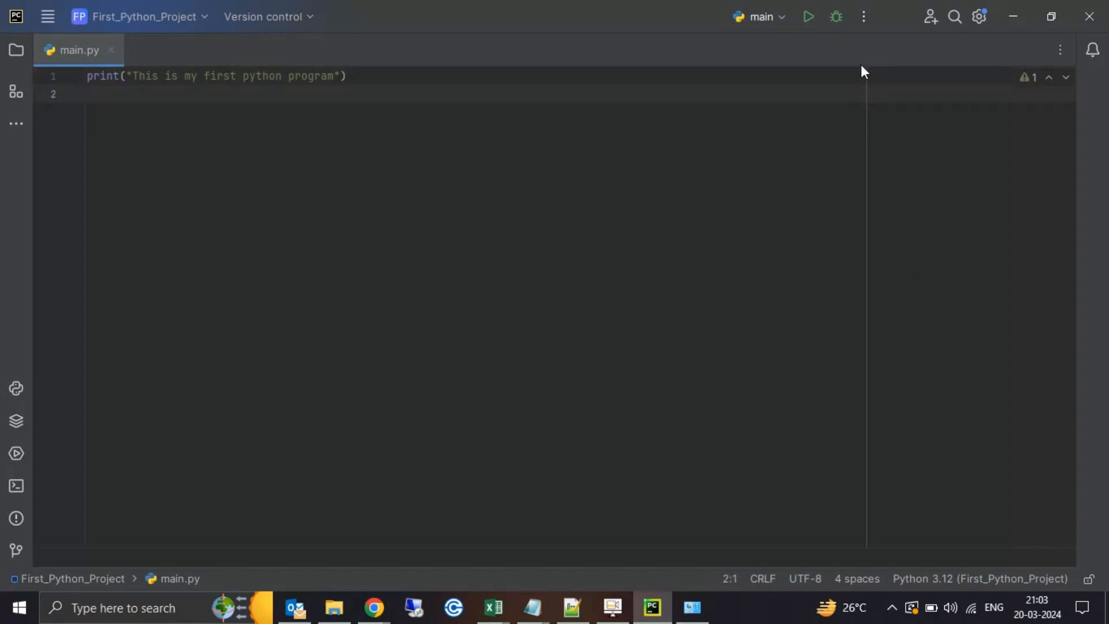
Run main.py and check the text it prints in the run output
{"action": "left_click", "coordinate": [809, 17]}
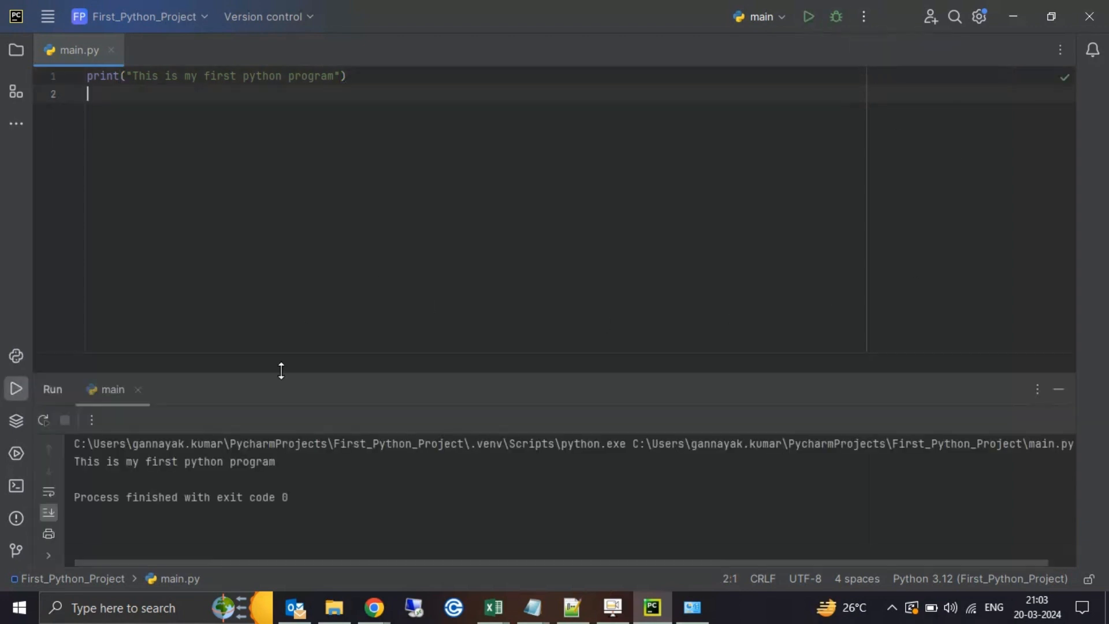
{"action": "left_click_drag", "start_coordinate": [75, 461], "coordinate": [283, 468]}
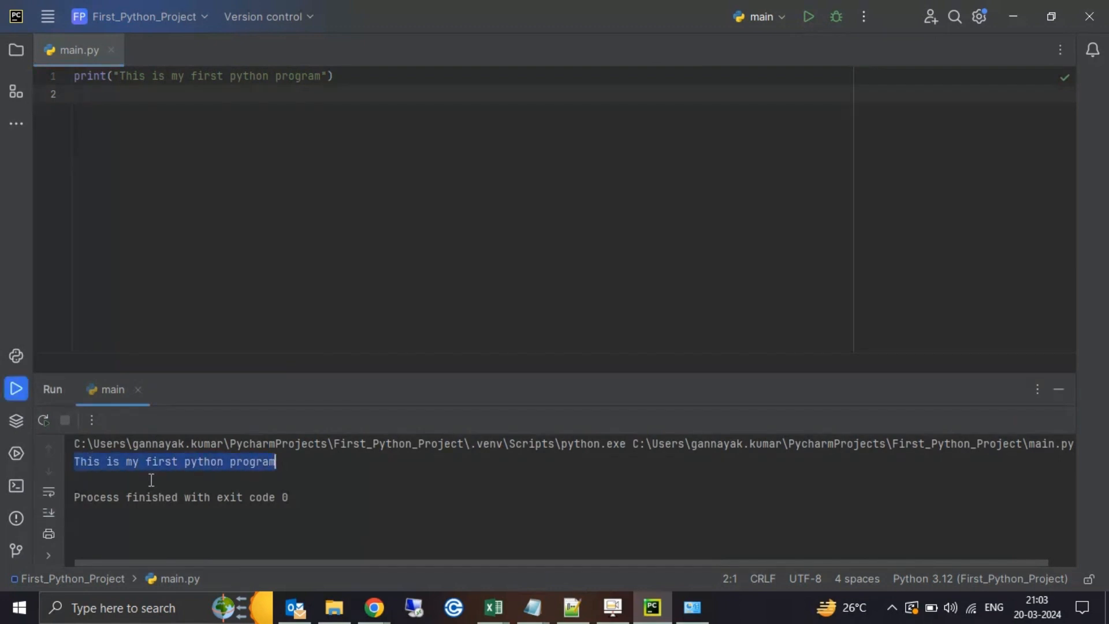
{"action": "left_click", "coordinate": [296, 473]}
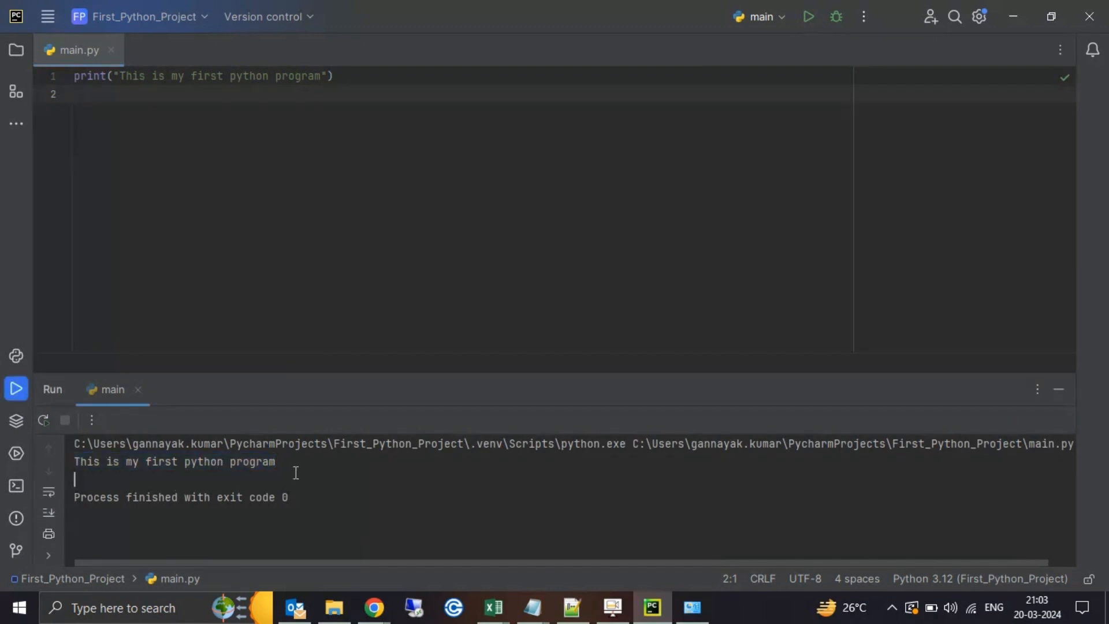
Add the statement print("Thanks for watching") on line 4 of main.py, leaving two blank lines above it
{"action": "left_click", "coordinate": [433, 169]}
{"action": "key", "text": "Return"}
{"action": "key", "text": "Return"}
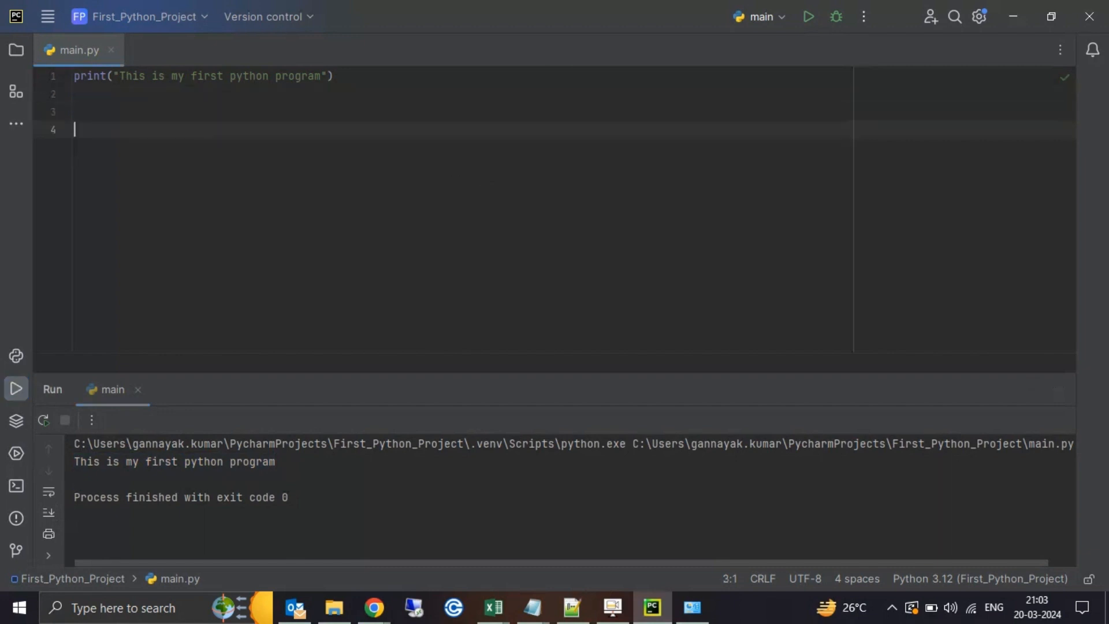
{"action": "type", "text": "Thank"}
{"action": "key", "text": "BackSpace"}
{"action": "key", "text": "BackSpace"}
{"action": "key", "text": "BackSpace"}
{"action": "key", "text": "BackSpace"}
{"action": "key", "text": "BackSpace"}
{"action": "type", "text": "print"}
{"action": "key", "text": "Return"}
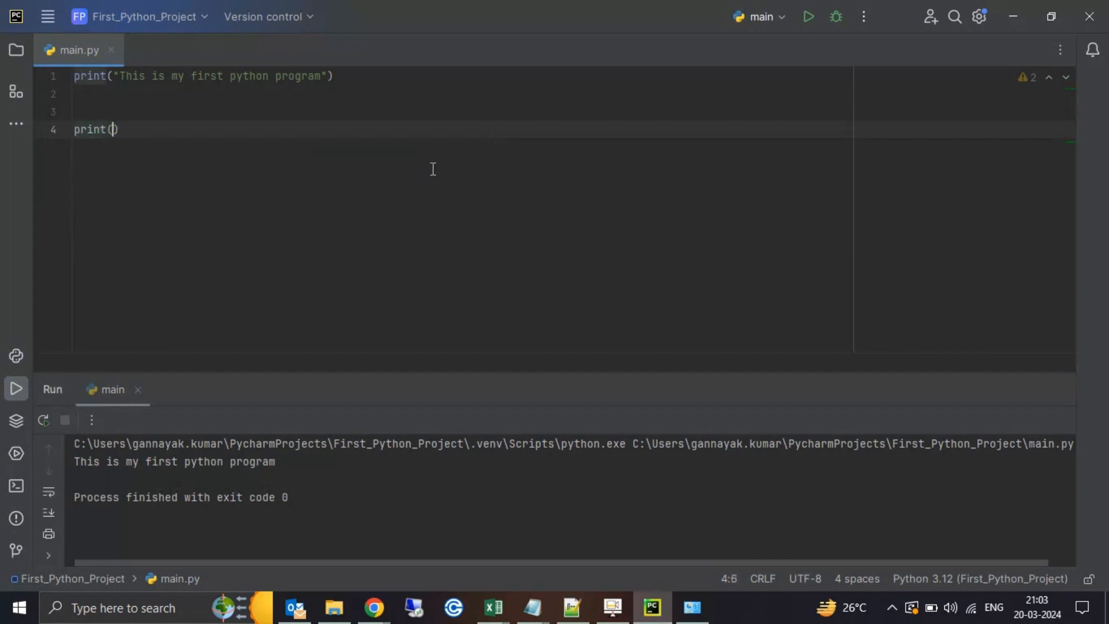
{"action": "type", "text": "\""}
{"action": "type", "text": "Thanks"}
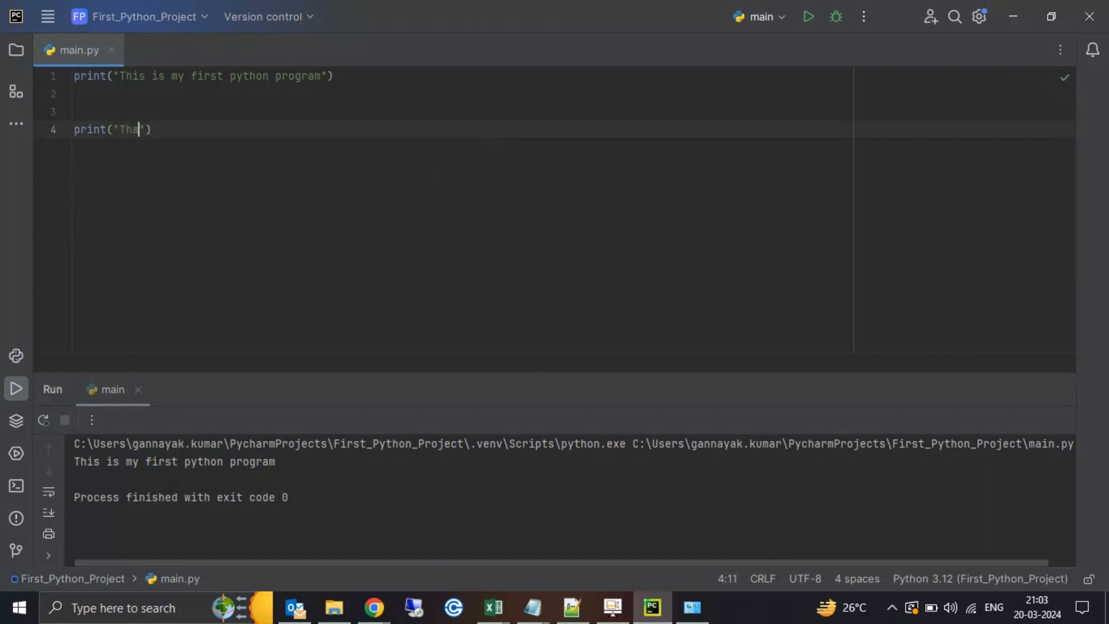
{"action": "type", "text": " for watching"}
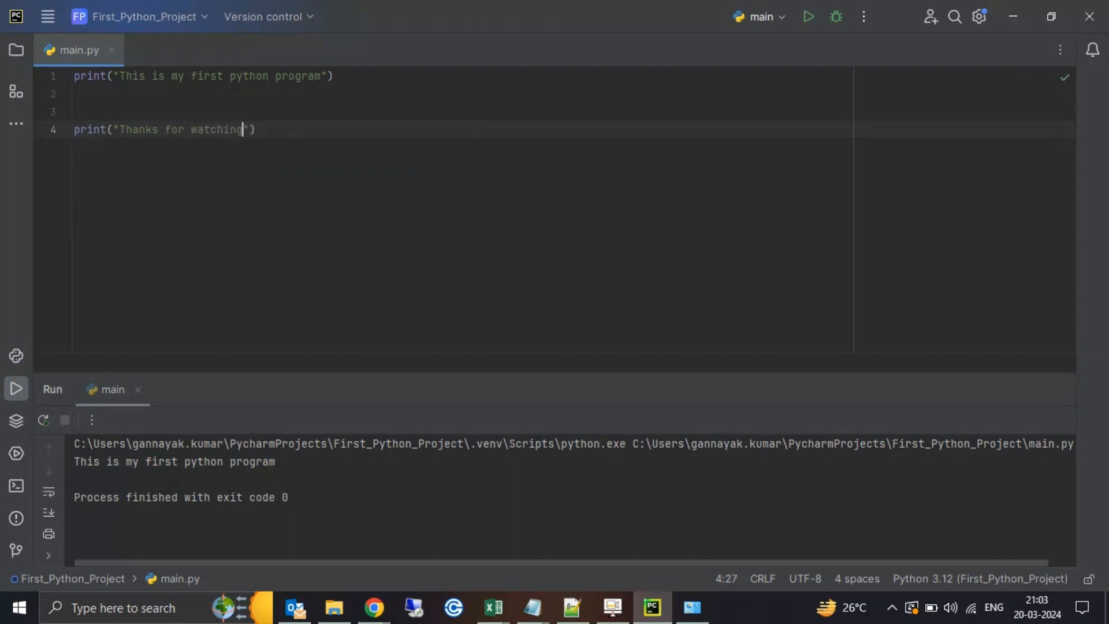
{"action": "key", "text": "Right"}
Comment out the first print statement on line 1 with a # character
{"action": "left_click_drag", "start_coordinate": [367, 77], "coordinate": [75, 75]}
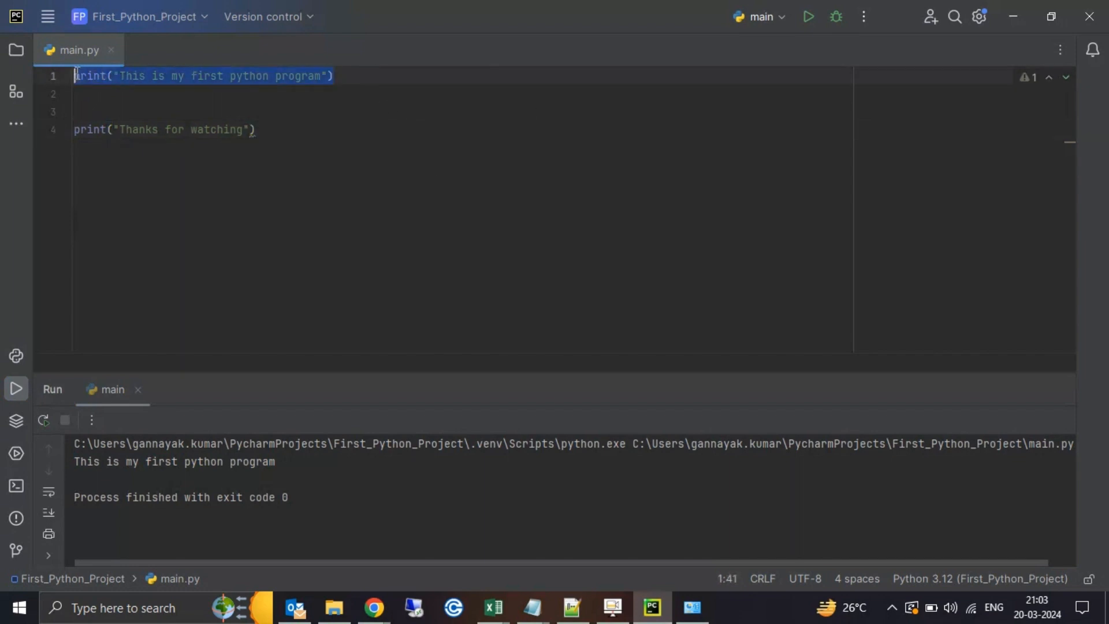
{"action": "left_click", "coordinate": [75, 76]}
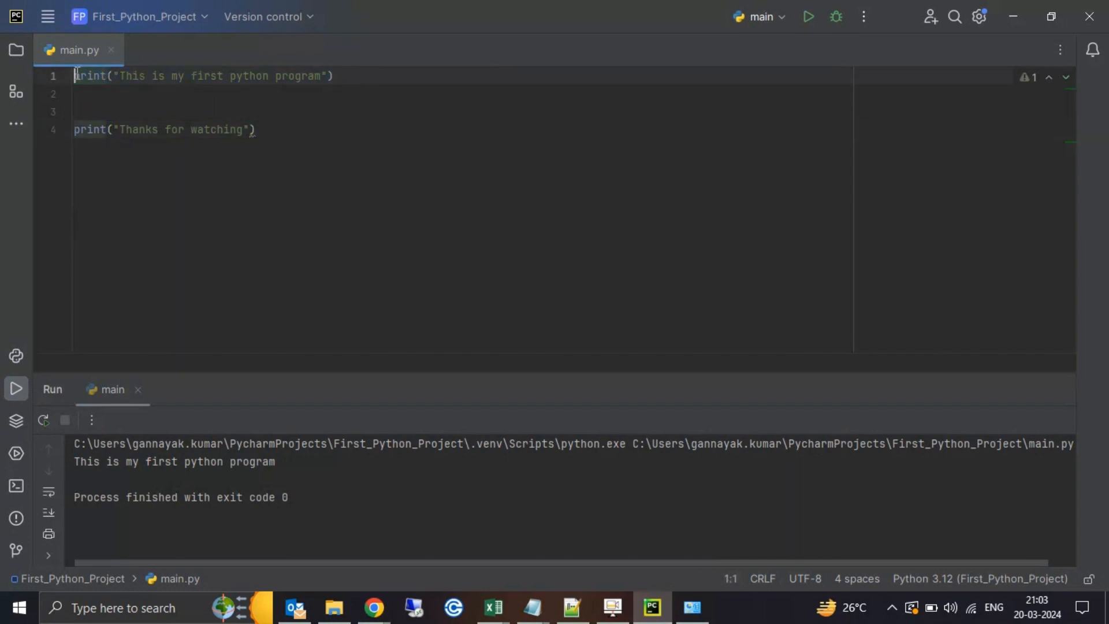
{"action": "type", "text": "#"}
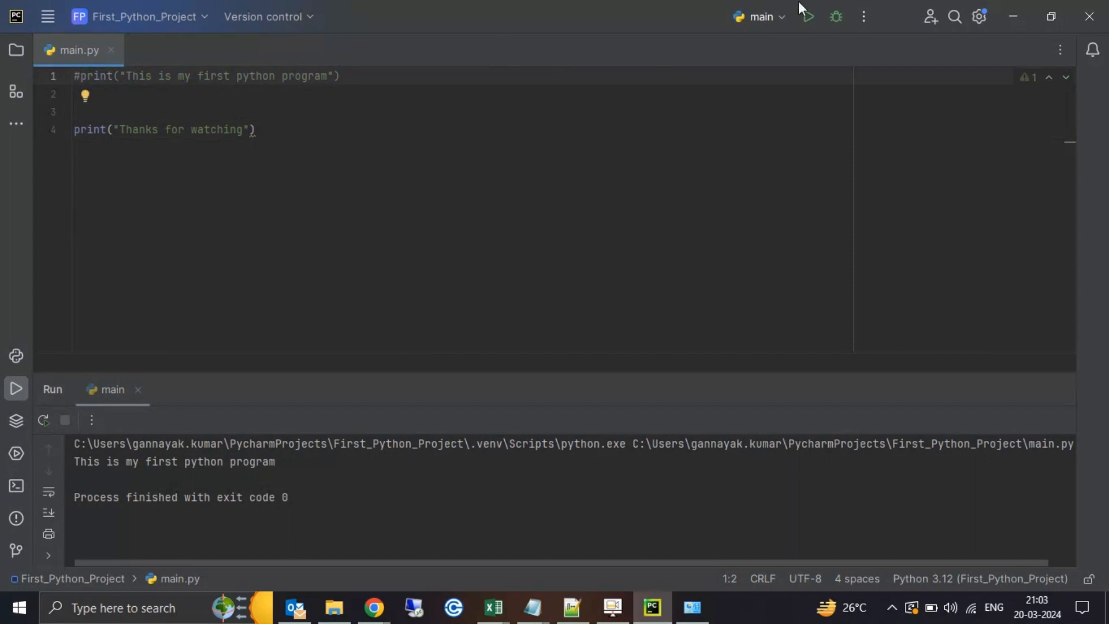
Run main.py again with the first statement commented out and check the printed line in the output
{"action": "left_click", "coordinate": [810, 17]}
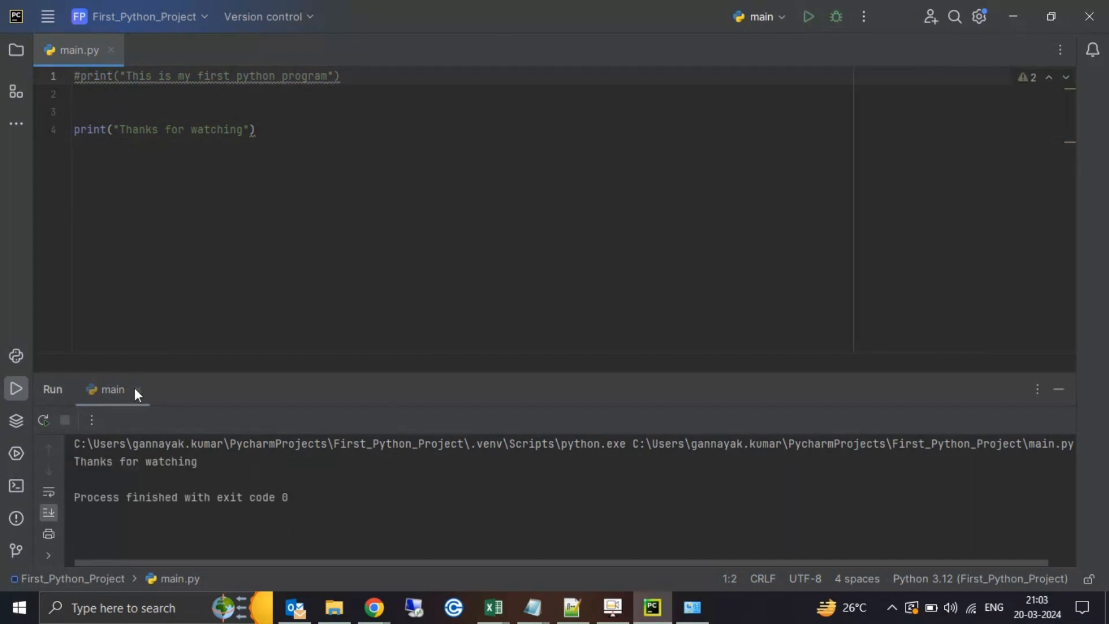
{"action": "left_click_drag", "start_coordinate": [77, 461], "coordinate": [244, 449]}
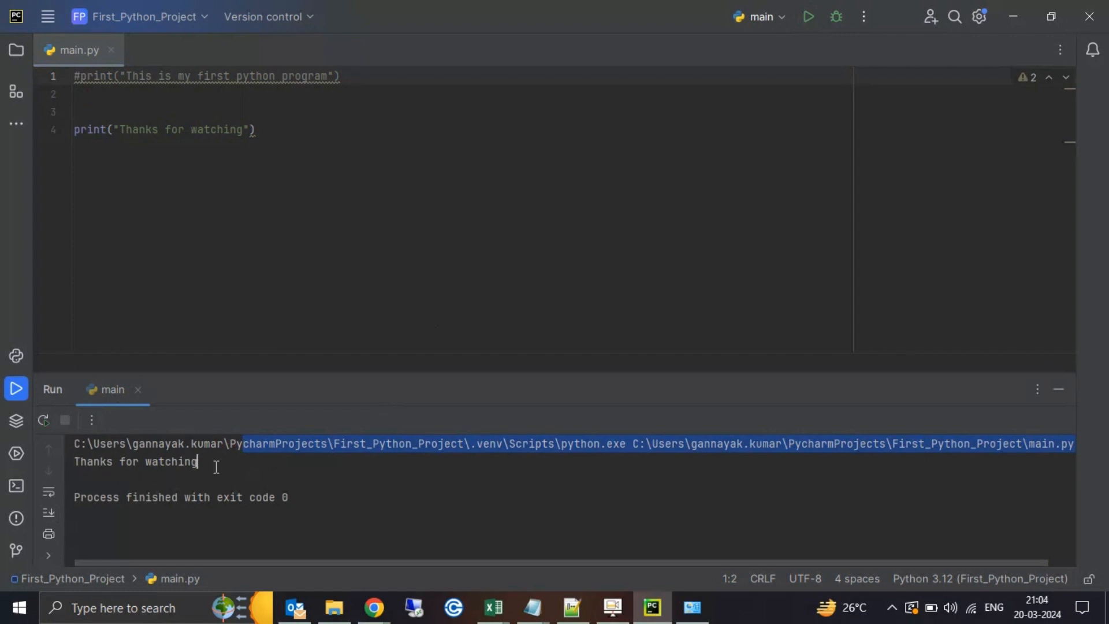
{"action": "left_click_drag", "start_coordinate": [214, 463], "coordinate": [74, 462]}
{"action": "left_click", "coordinate": [420, 320]}
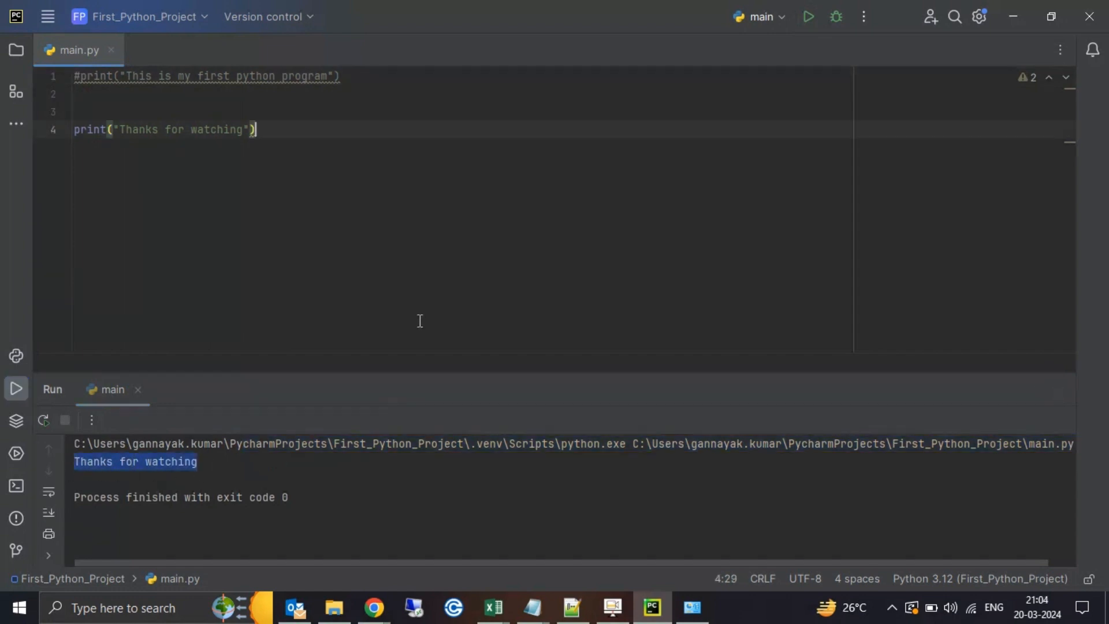